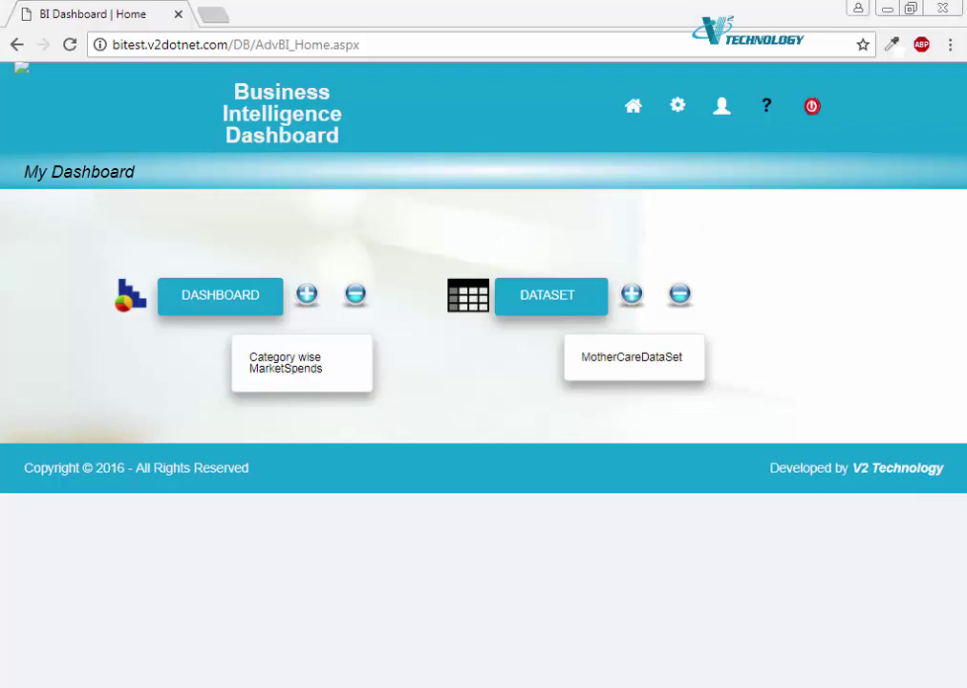
Create a new Excel dataset named SalesandSpends by importing the file SalesandSpends.xlsx.
{"action": "key", "text": "alt+Tab"}
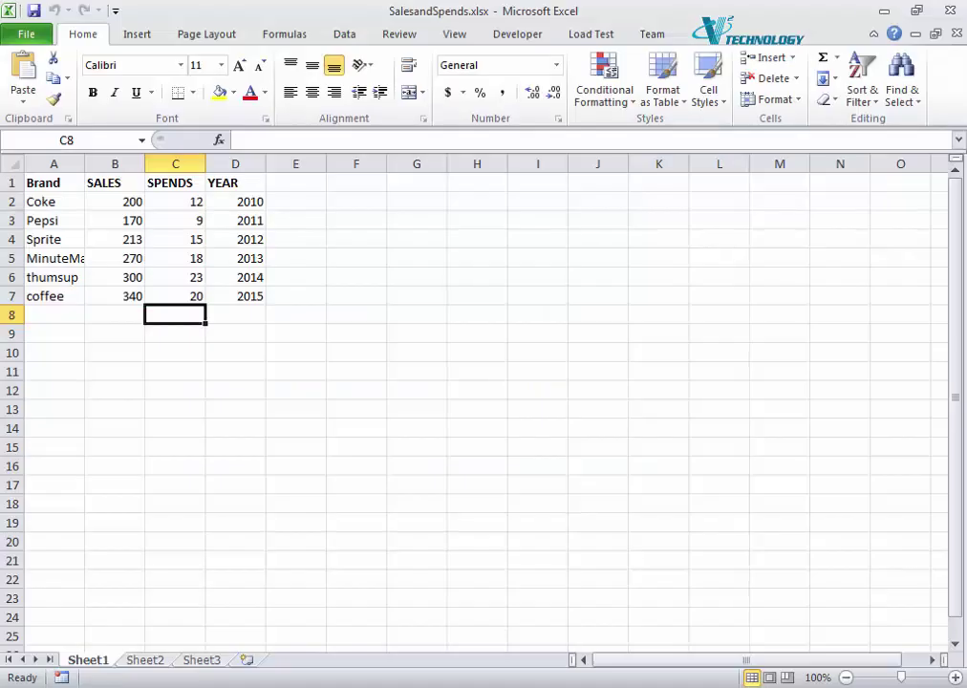
{"action": "left_click", "coordinate": [884, 10]}
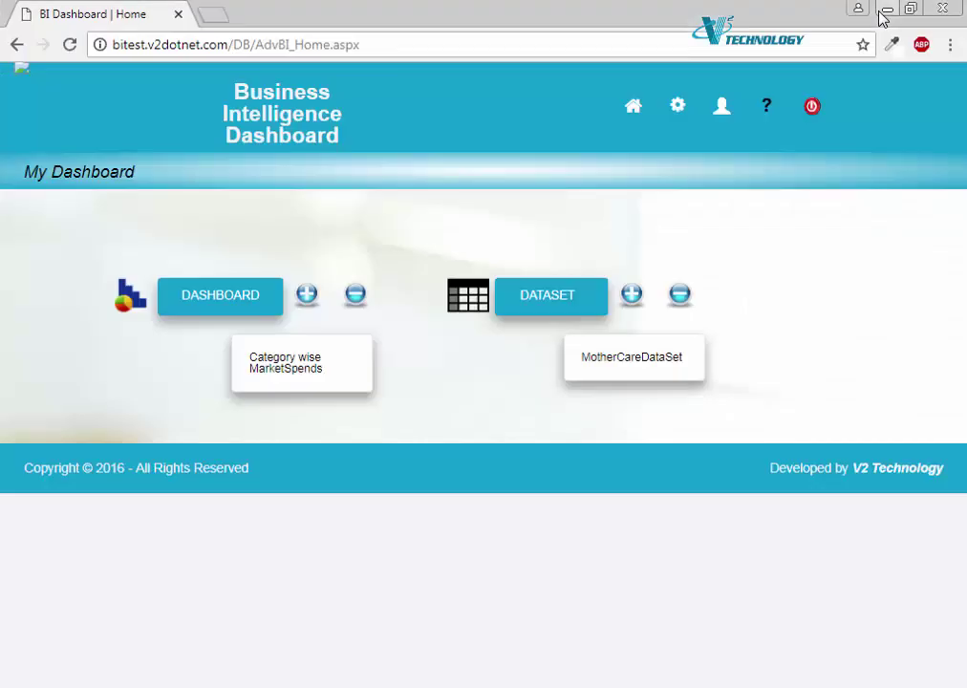
{"action": "left_click", "coordinate": [631, 297]}
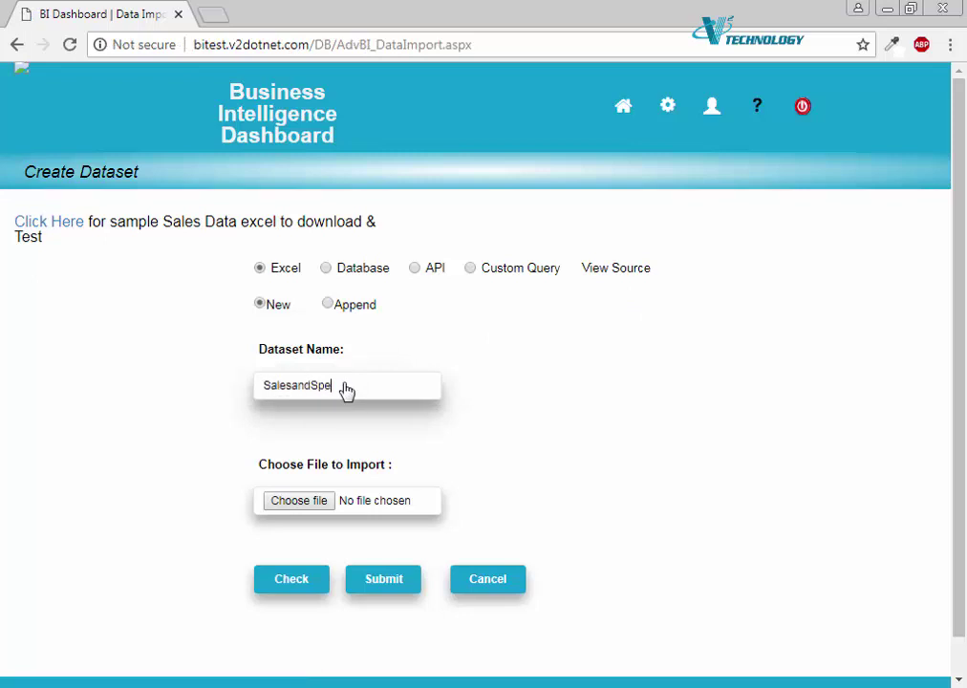
{"action": "left_click", "coordinate": [312, 502]}
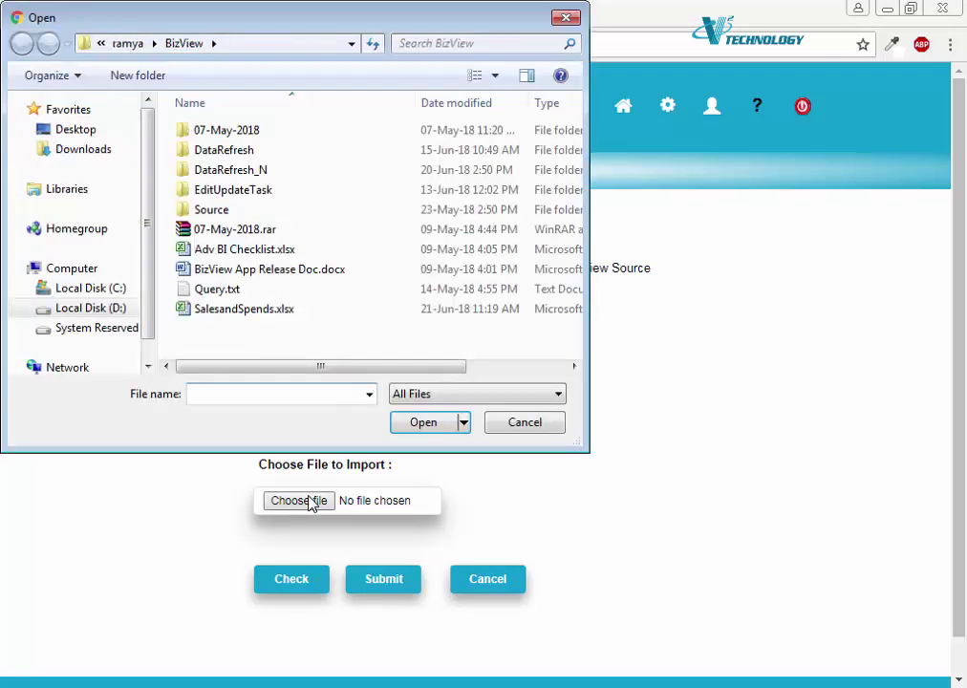
{"action": "left_click", "coordinate": [261, 312]}
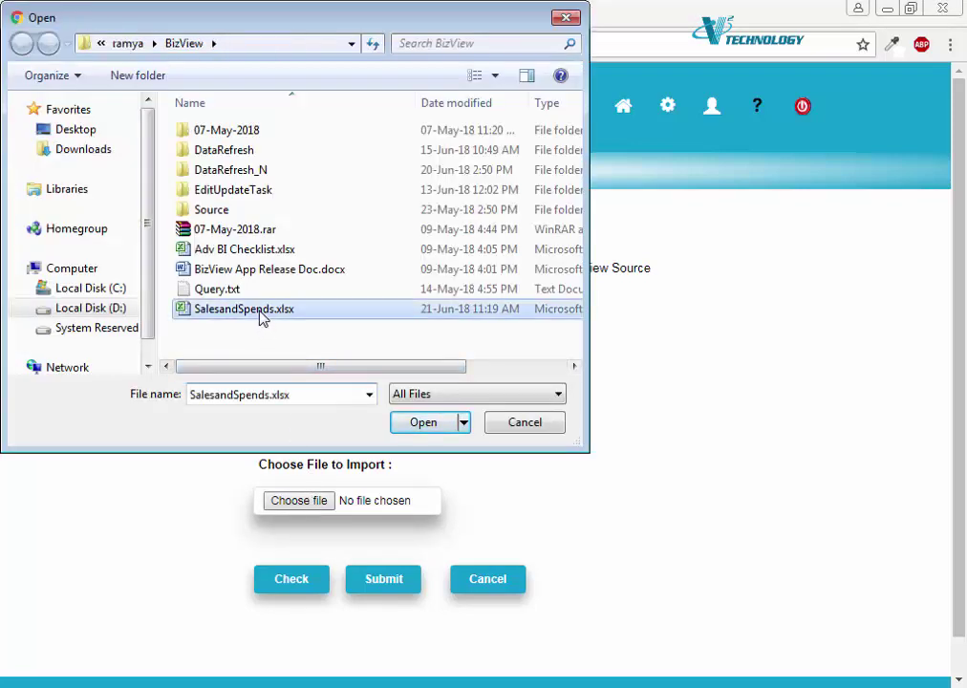
{"action": "left_click", "coordinate": [417, 421]}
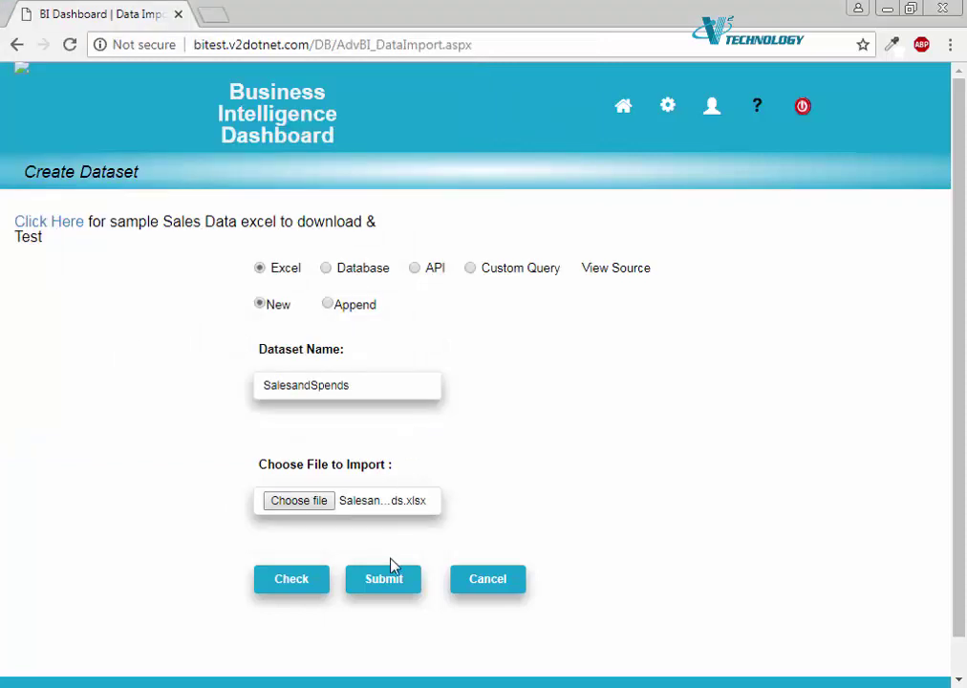
{"action": "left_click", "coordinate": [385, 591]}
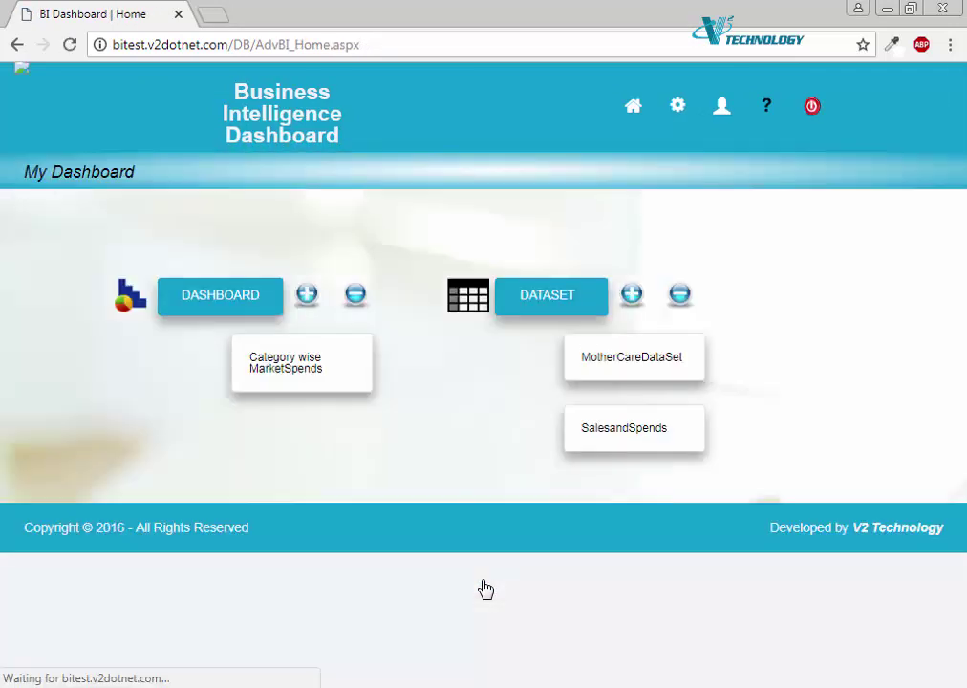
Open the SalesandSpends dataset, check its records in tabular view, and return to pivot view.
{"action": "left_click", "coordinate": [630, 429]}
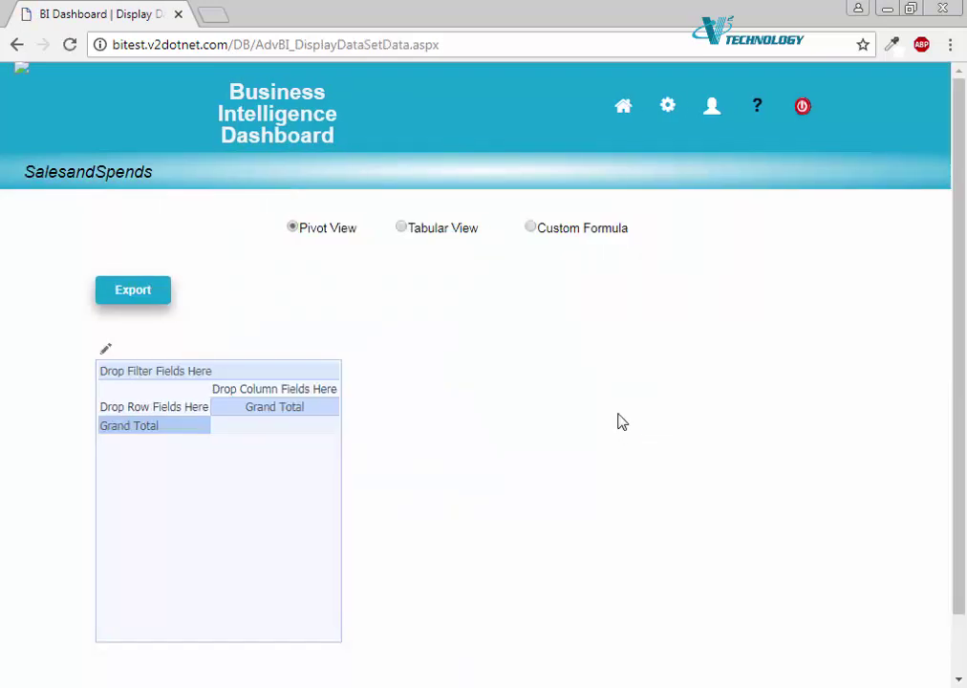
{"action": "left_click", "coordinate": [402, 229]}
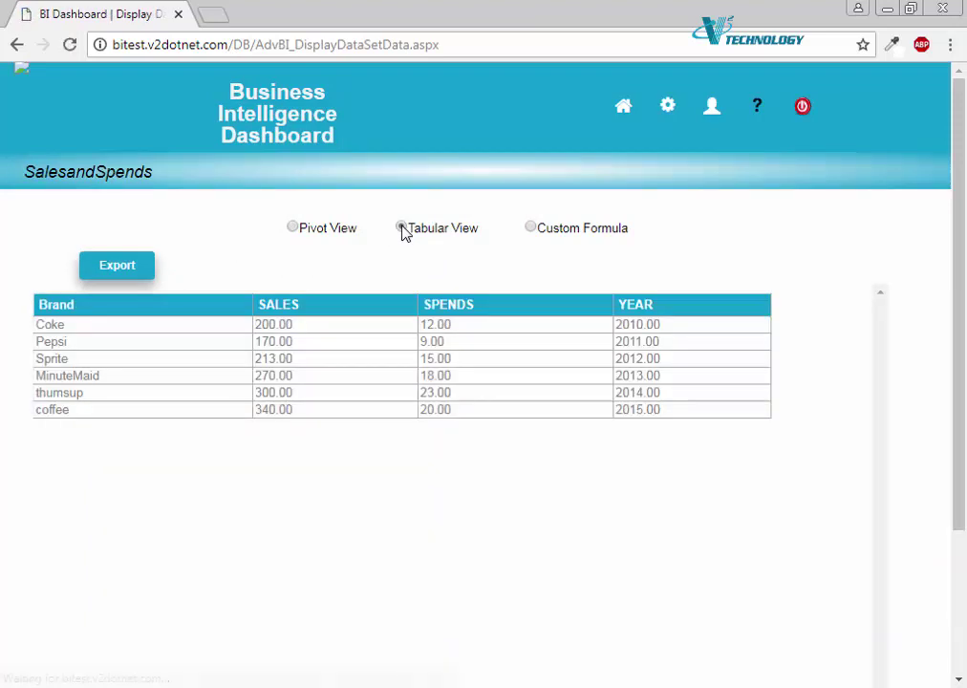
{"action": "left_click", "coordinate": [293, 229]}
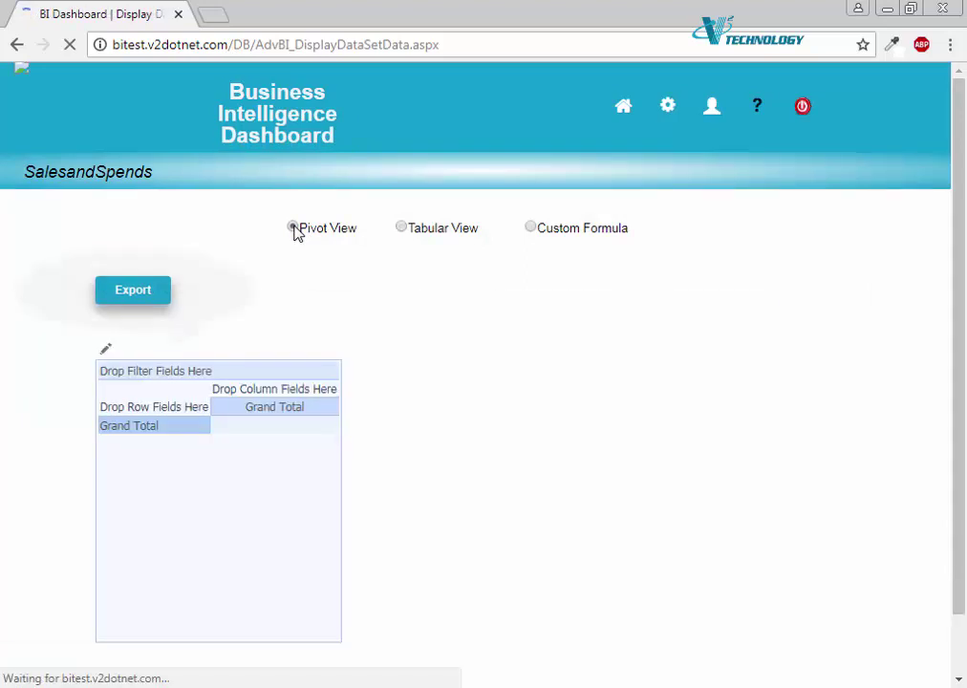
Edit the pivot layout and add the YEAR and Brand fields to the row area.
{"action": "left_click", "coordinate": [107, 352]}
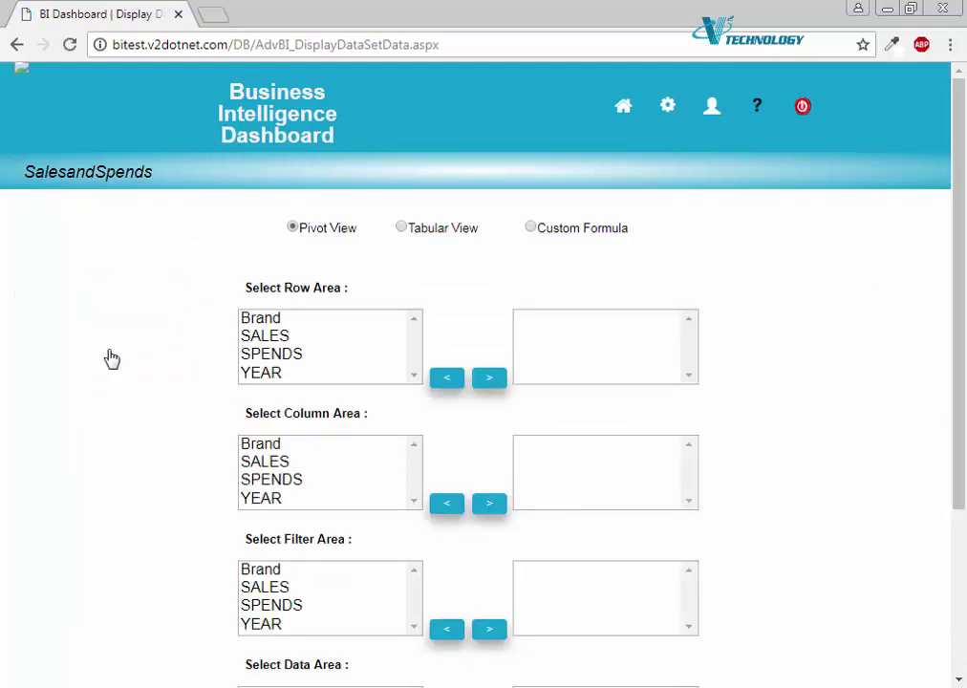
{"action": "left_click", "coordinate": [269, 373]}
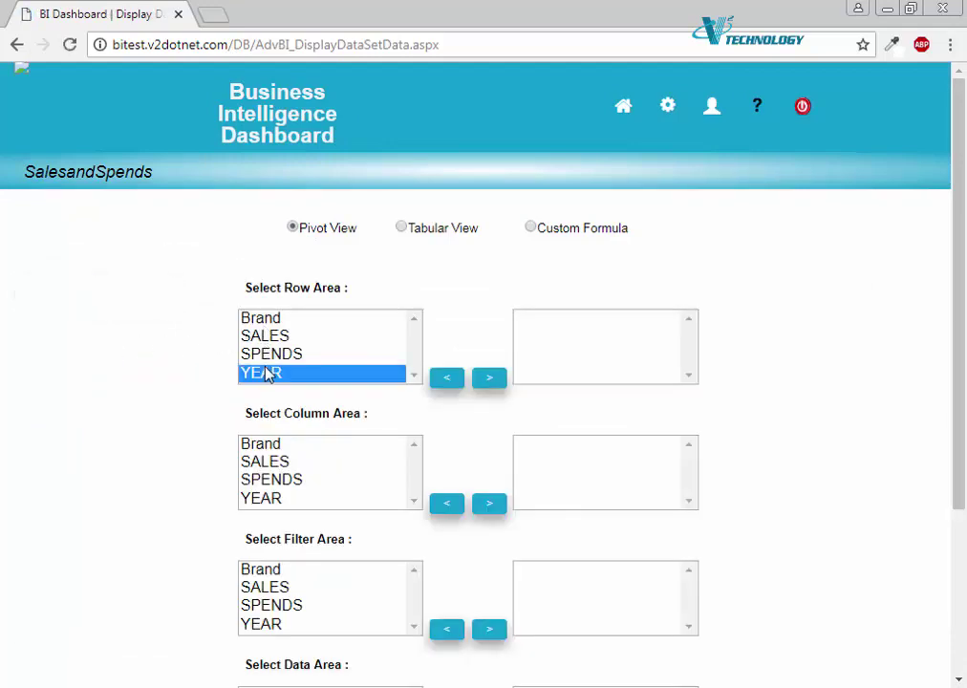
{"action": "left_click", "coordinate": [489, 380]}
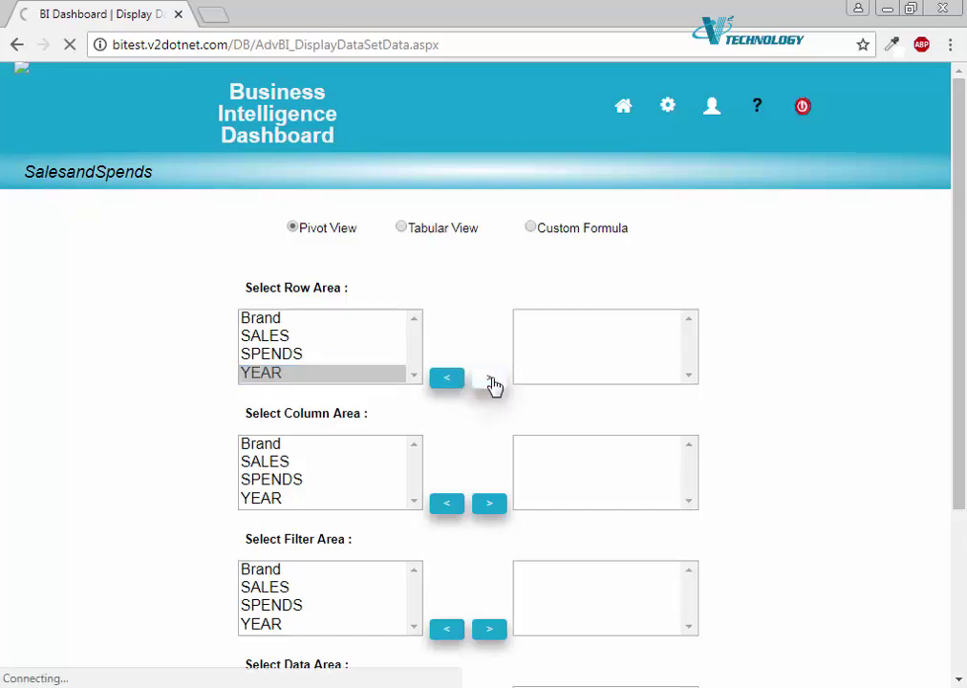
{"action": "left_click", "coordinate": [267, 321]}
{"action": "left_click", "coordinate": [489, 380]}
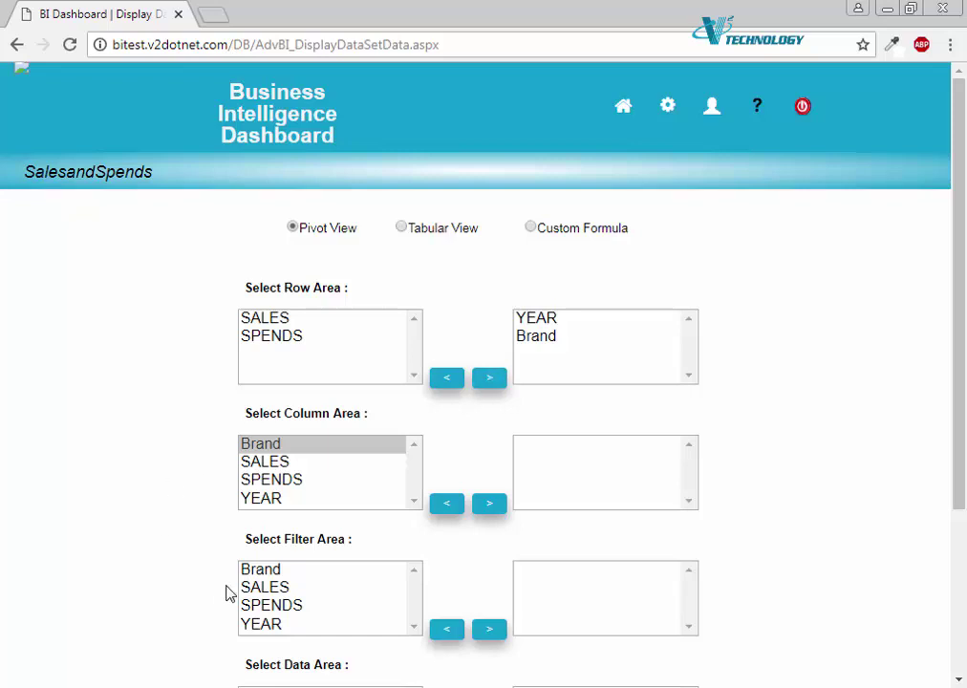
Add the SALES and SPENDS fields to the pivot's filter area.
{"action": "left_click", "coordinate": [263, 586]}
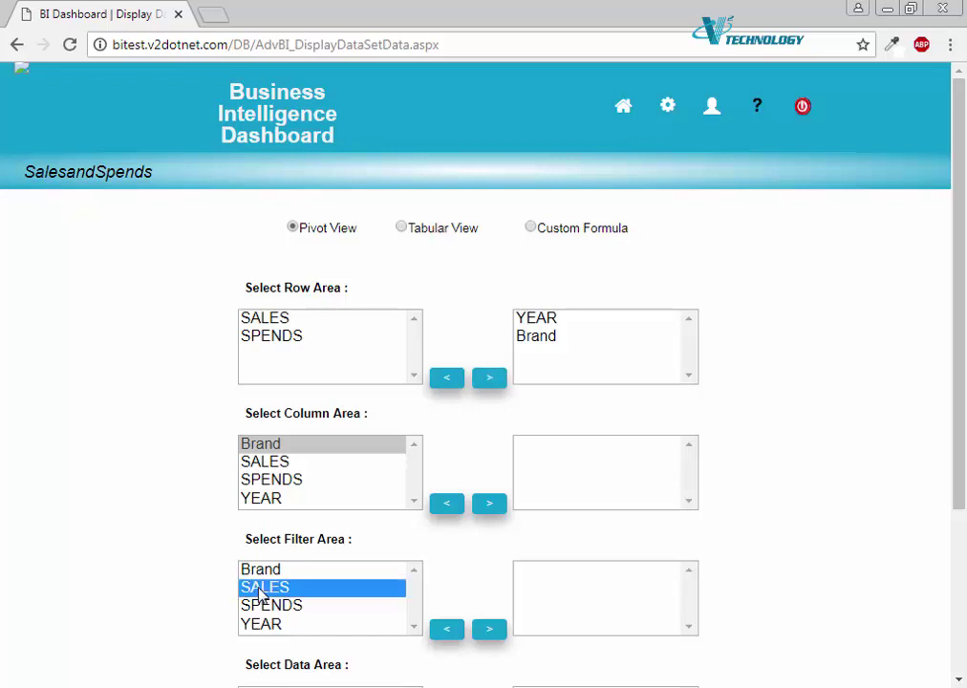
{"action": "left_click", "coordinate": [488, 633]}
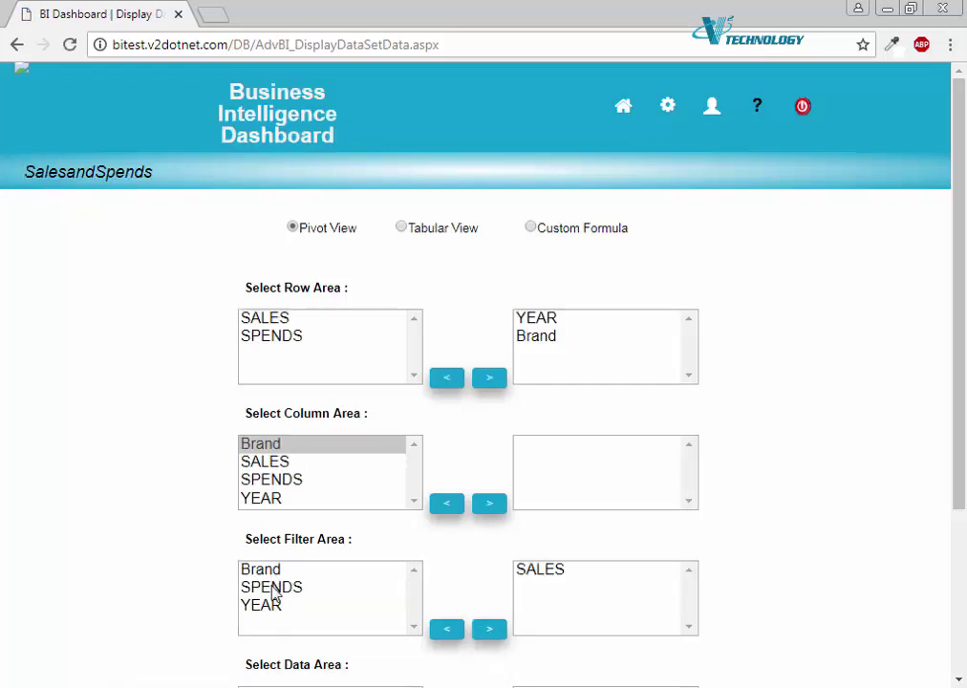
{"action": "left_click", "coordinate": [272, 588]}
{"action": "left_click", "coordinate": [490, 630]}
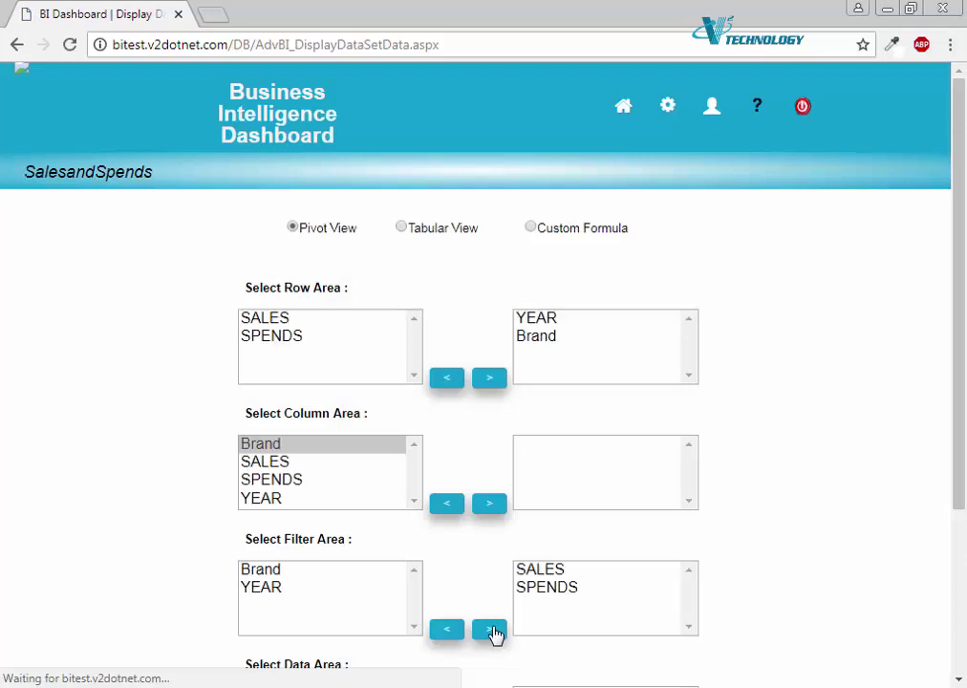
Add the SALES and SPENDS fields to the pivot's data area and save the pivot layout.
{"action": "left_click_drag", "start_coordinate": [960, 399], "coordinate": [962, 557]}
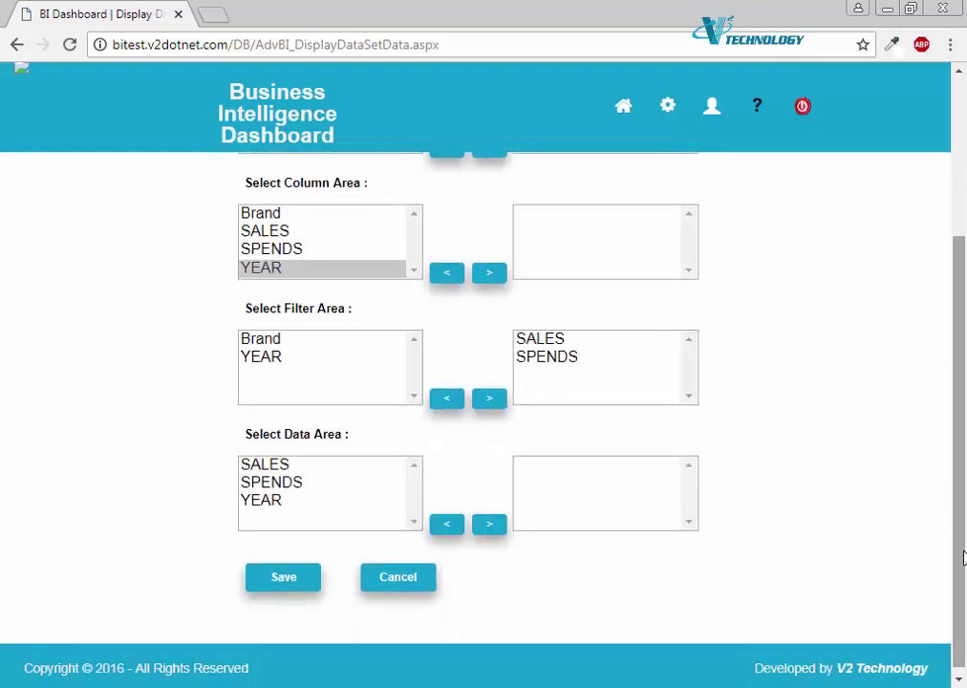
{"action": "left_click", "coordinate": [265, 465]}
{"action": "left_click", "coordinate": [493, 527]}
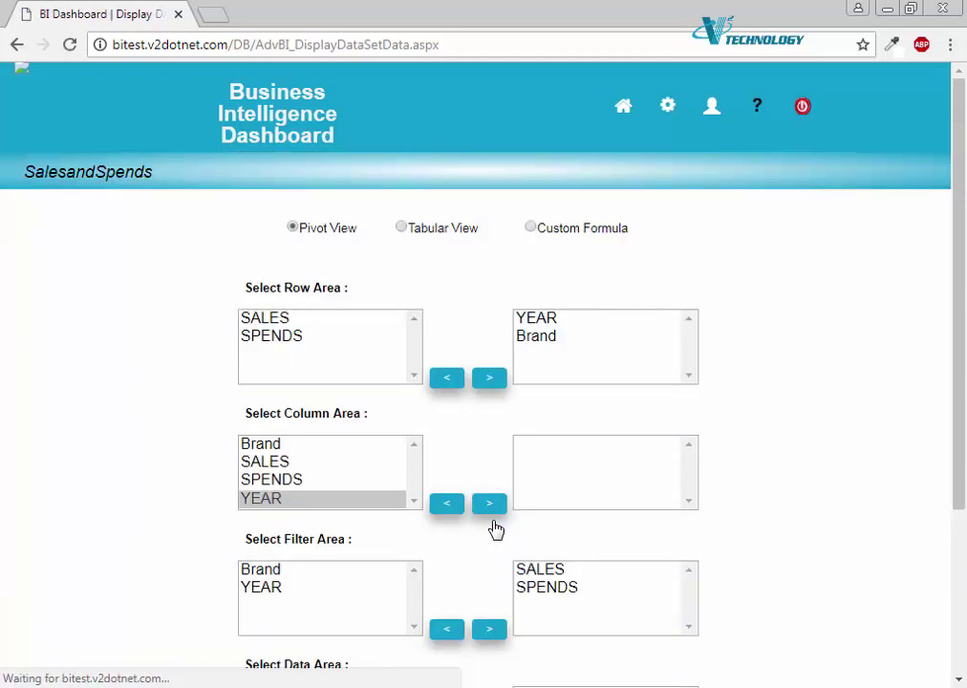
{"action": "left_click_drag", "start_coordinate": [958, 443], "coordinate": [961, 573]}
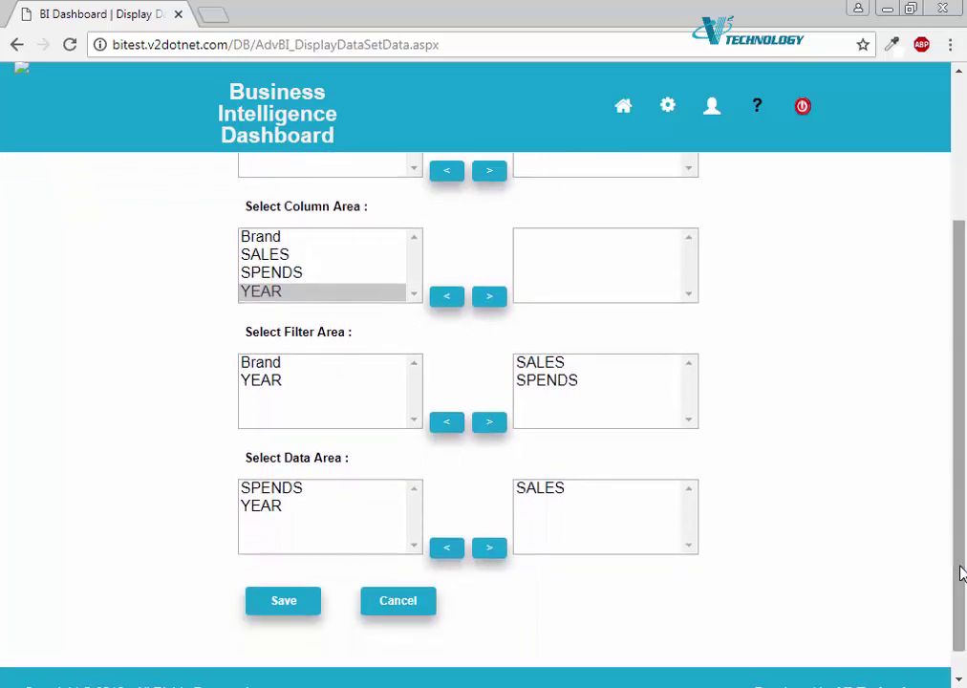
{"action": "left_click", "coordinate": [268, 491]}
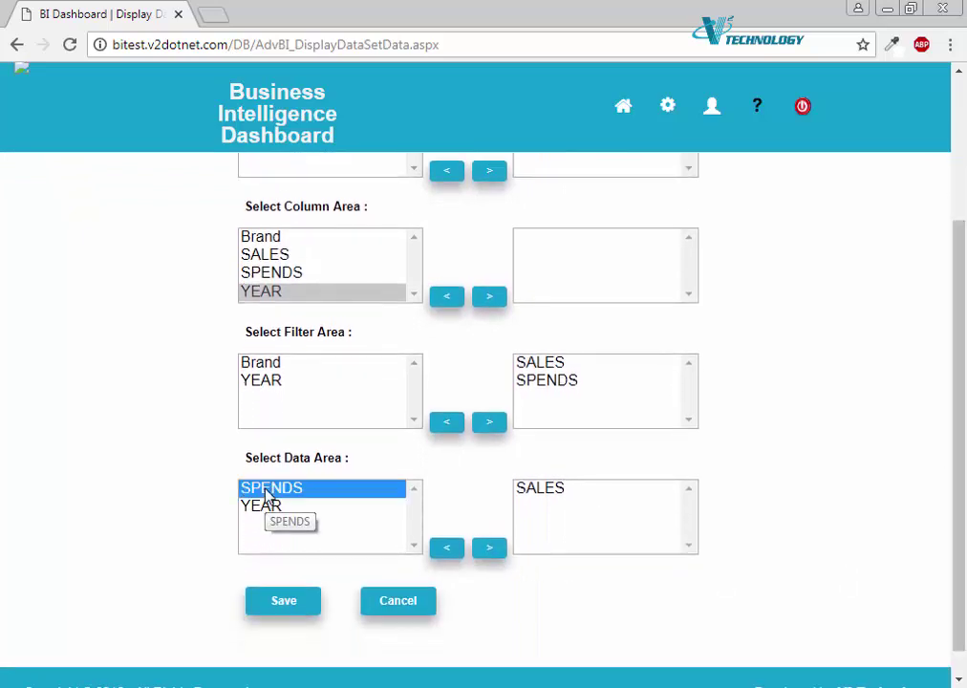
{"action": "left_click", "coordinate": [491, 554]}
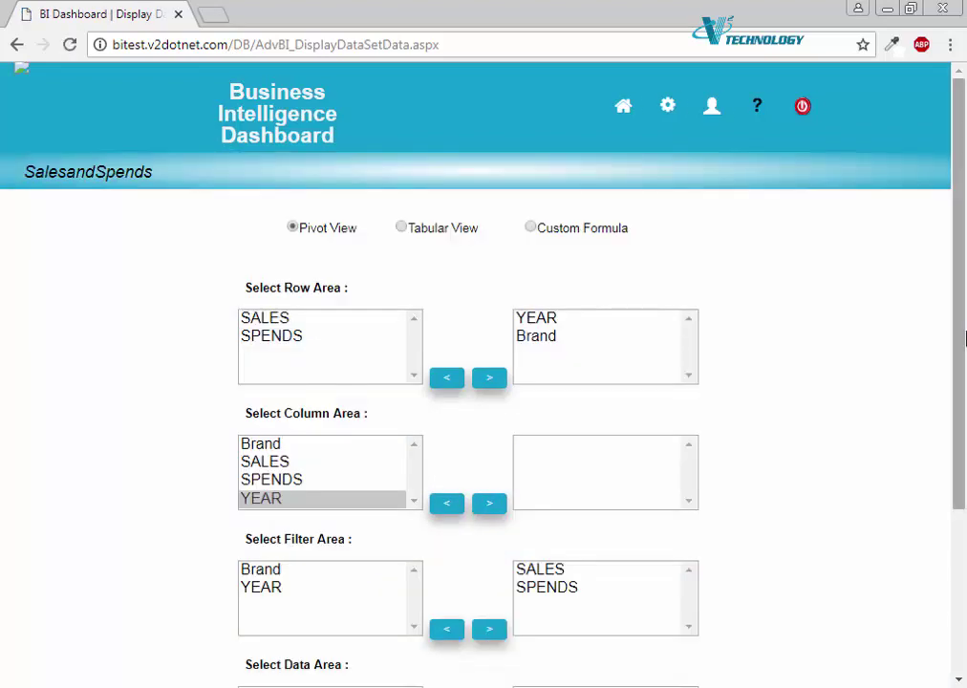
{"action": "scroll", "coordinate": [965, 338], "scroll_direction": "down", "scroll_amount": 3}
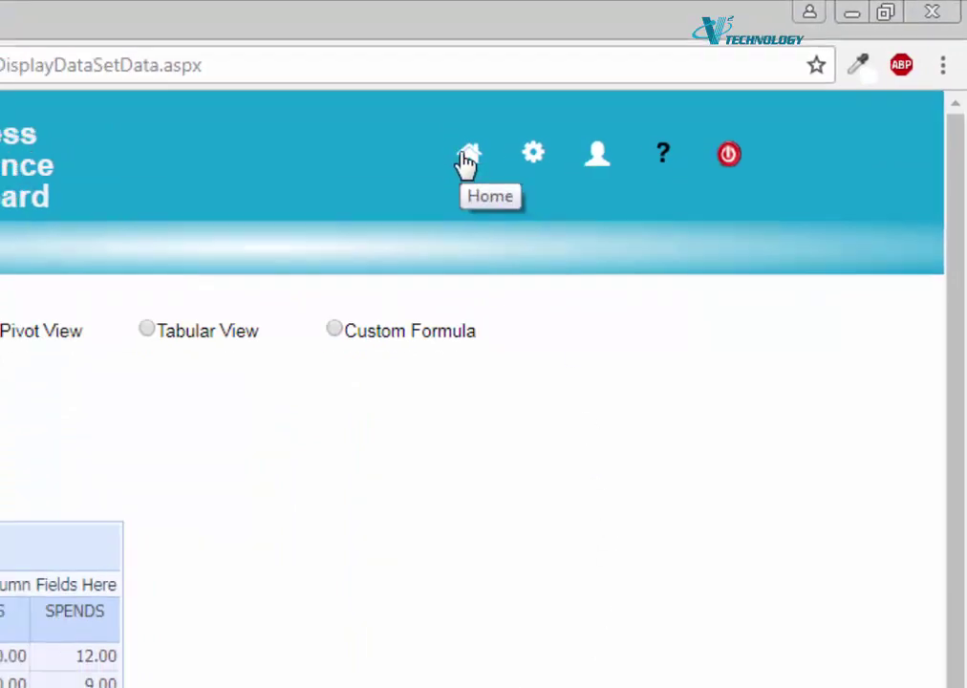
Return to the home page and create a dashboard titled "Yearly sales Report" with the 1*2 page layout.
{"action": "left_click", "coordinate": [546, 134]}
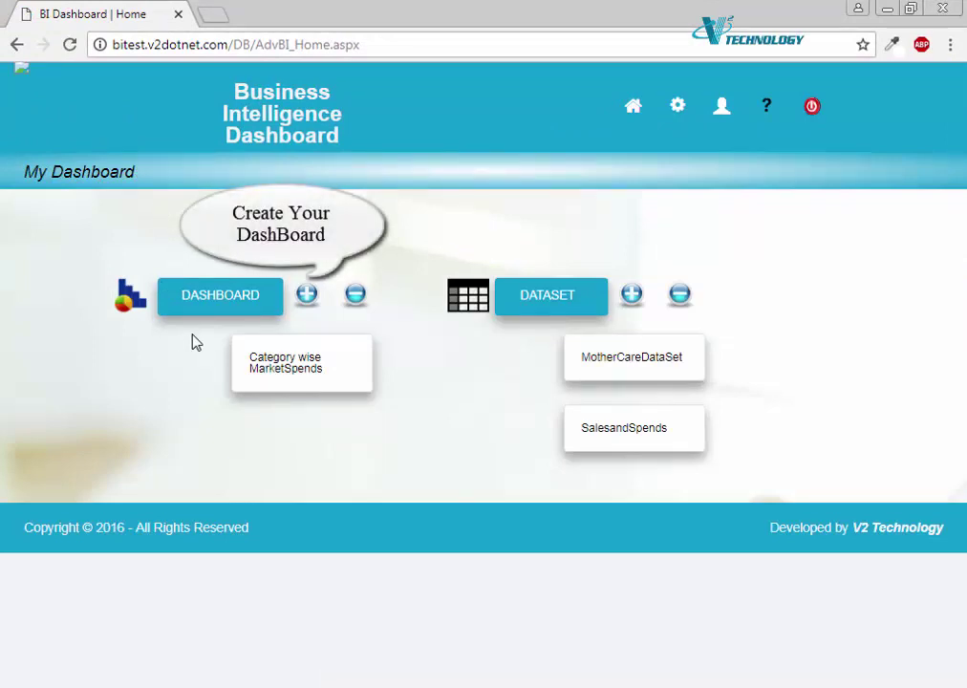
{"action": "left_click", "coordinate": [307, 294]}
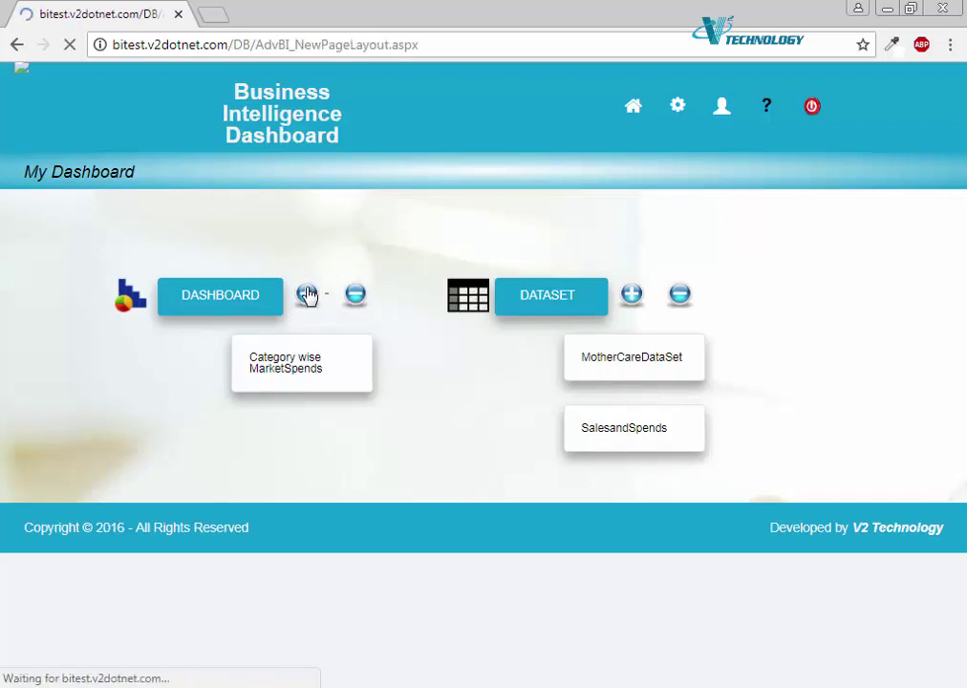
{"action": "type", "text": "Y"}
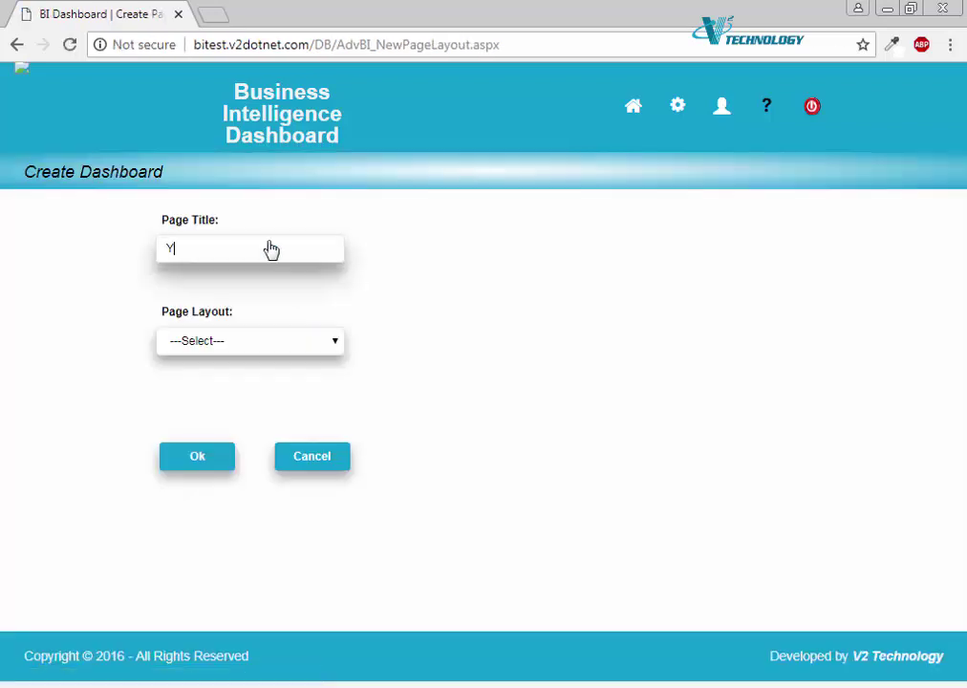
{"action": "type", "text": "early sales Report"}
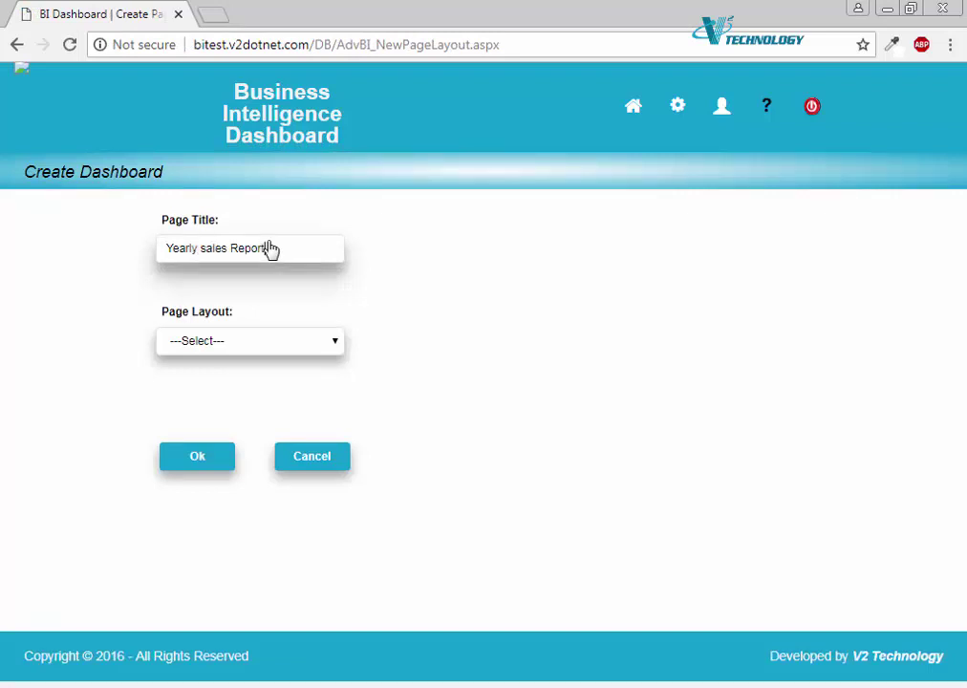
{"action": "left_click", "coordinate": [236, 357]}
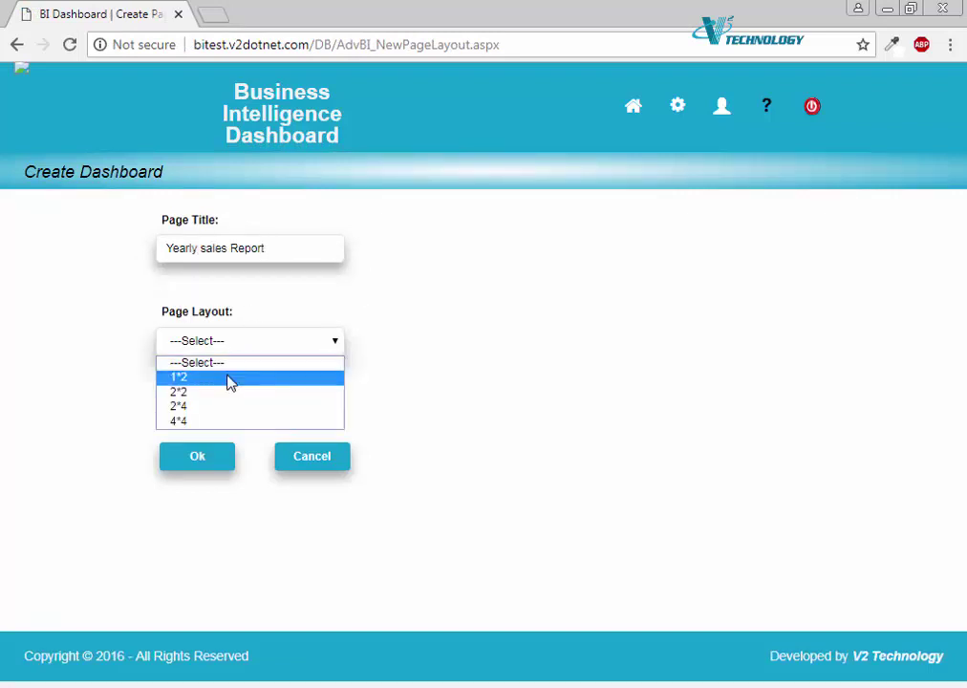
{"action": "left_click", "coordinate": [228, 381]}
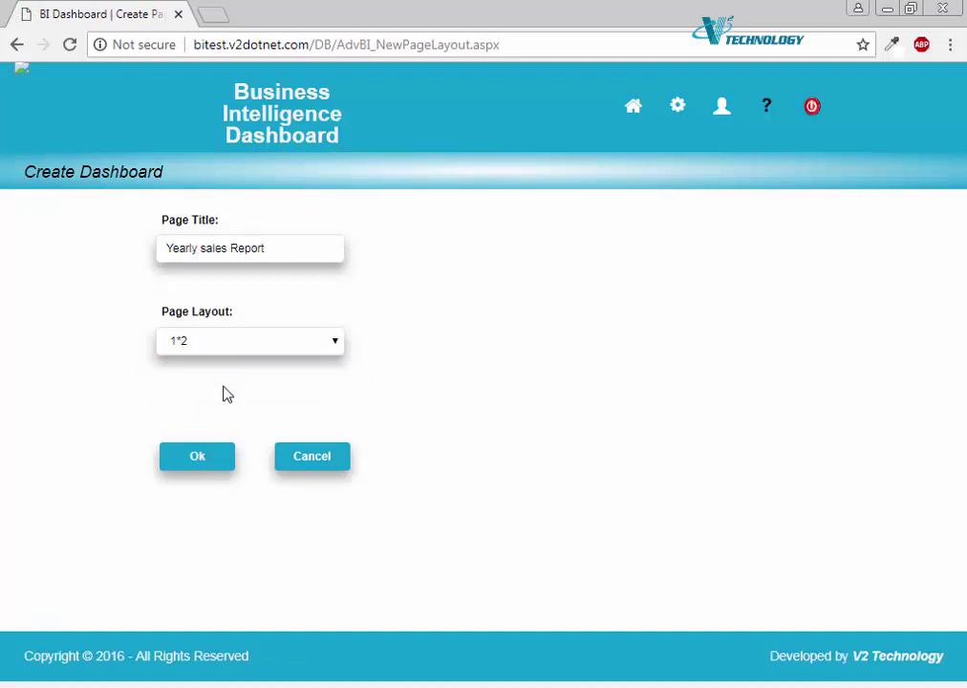
{"action": "left_click", "coordinate": [197, 458]}
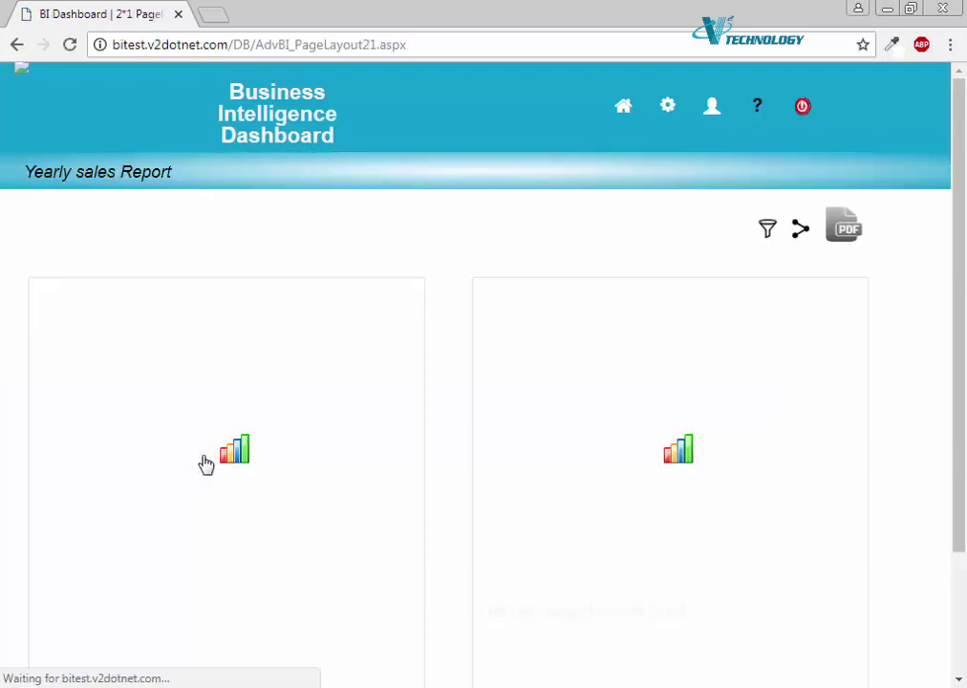
Start a chart in the dashboard's first empty slot using the SalesandSpends dataset, titled "Chart 1", with type Bar Chart.
{"action": "left_click", "coordinate": [239, 447]}
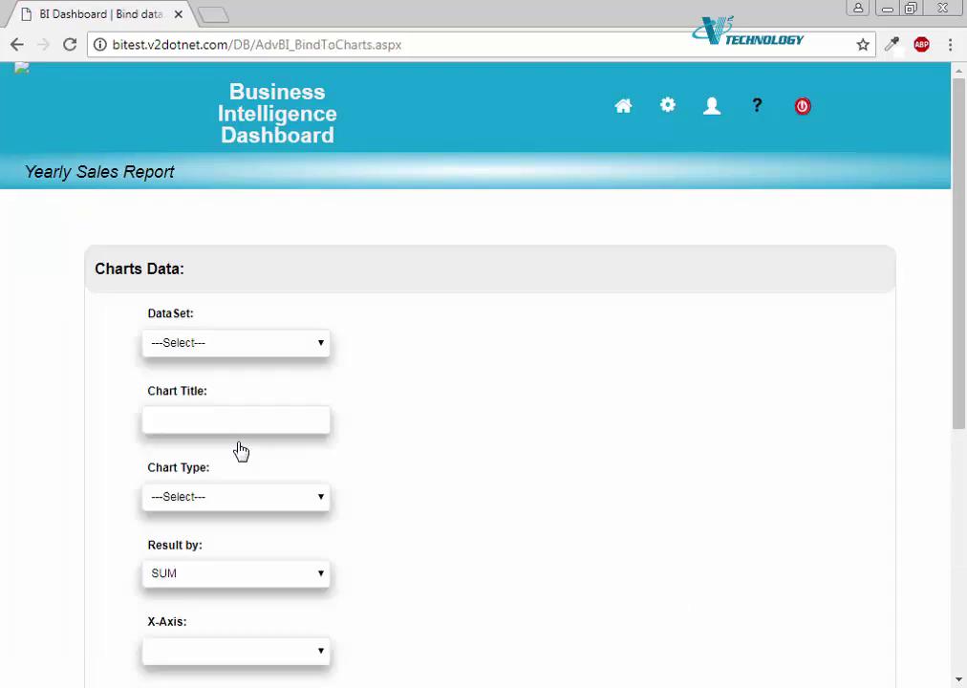
{"action": "left_click", "coordinate": [219, 349]}
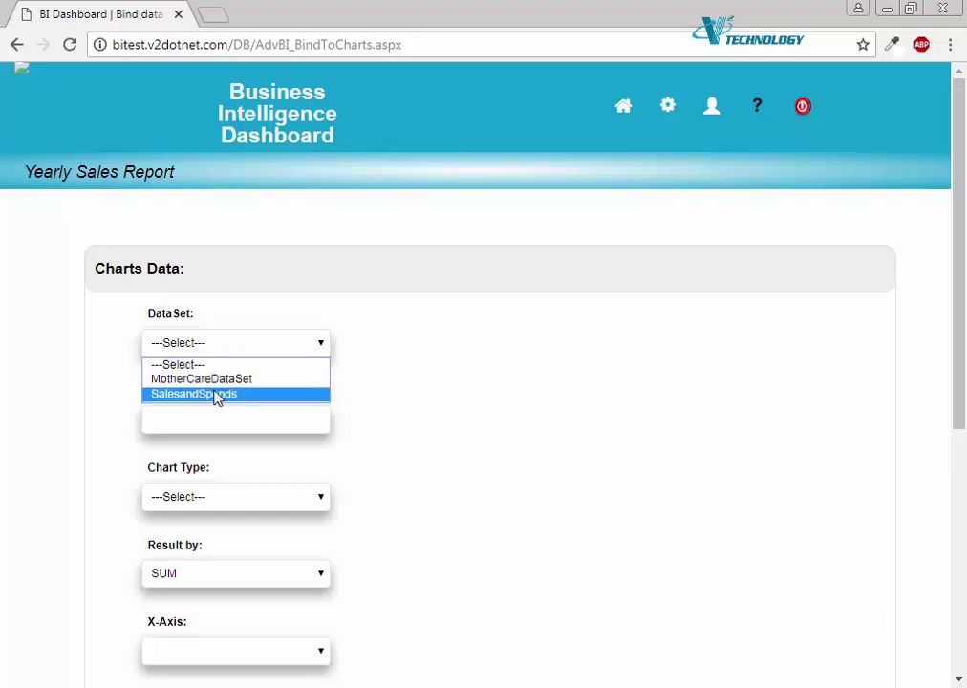
{"action": "left_click", "coordinate": [215, 395]}
{"action": "left_click", "coordinate": [212, 422]}
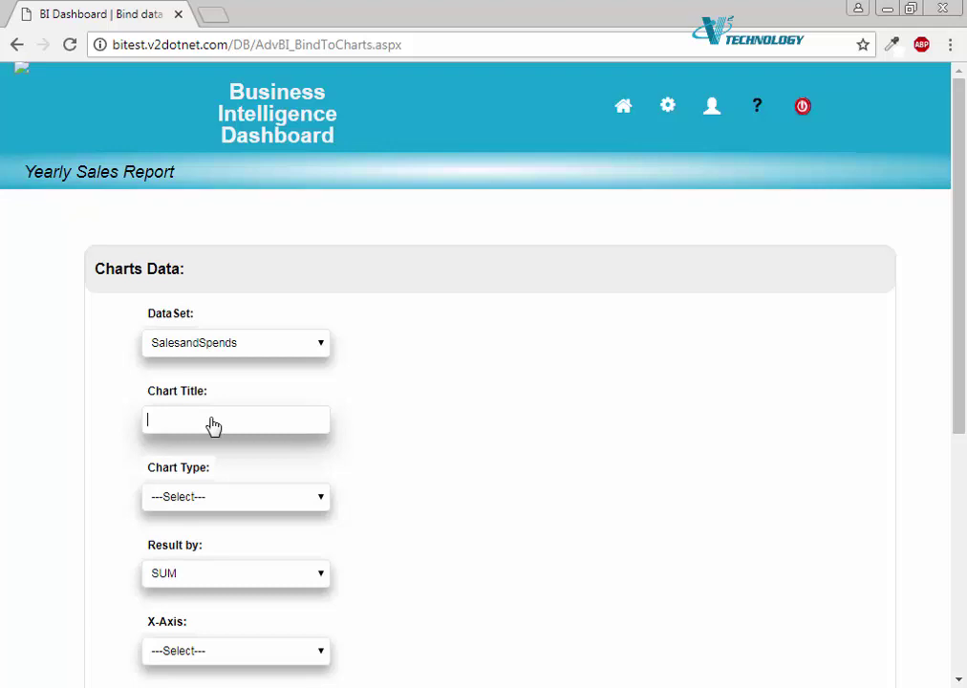
{"action": "type", "text": "Chart 1"}
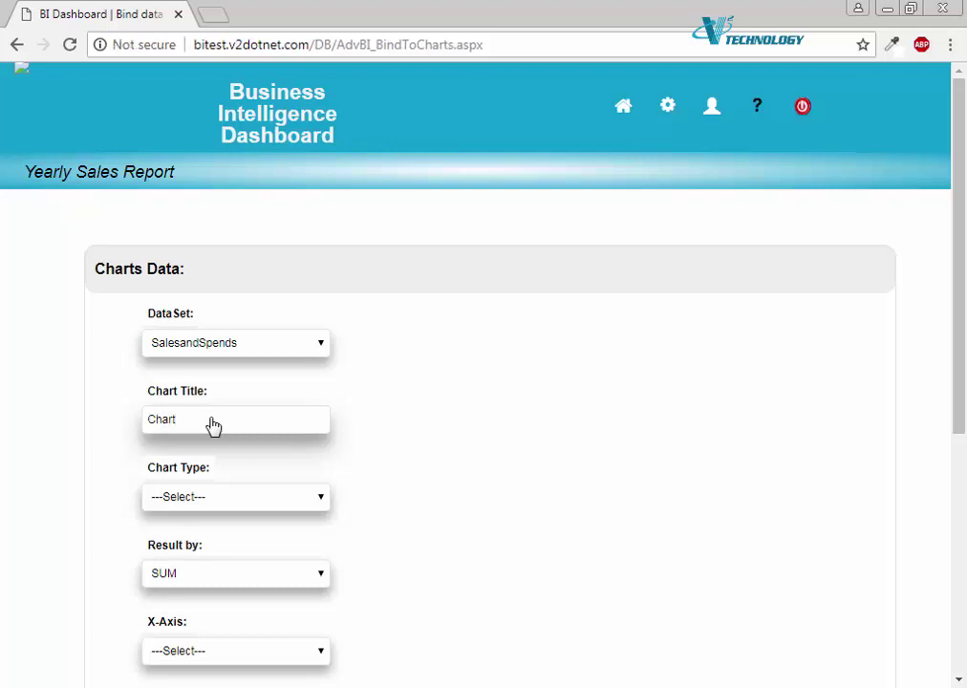
{"action": "left_click", "coordinate": [228, 497]}
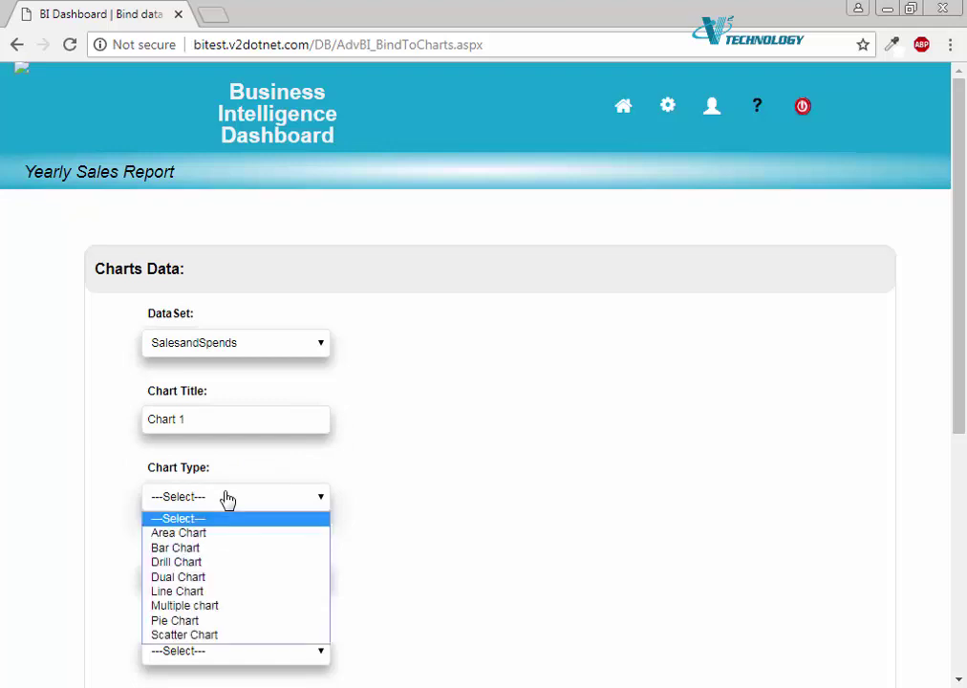
{"action": "left_click", "coordinate": [202, 548]}
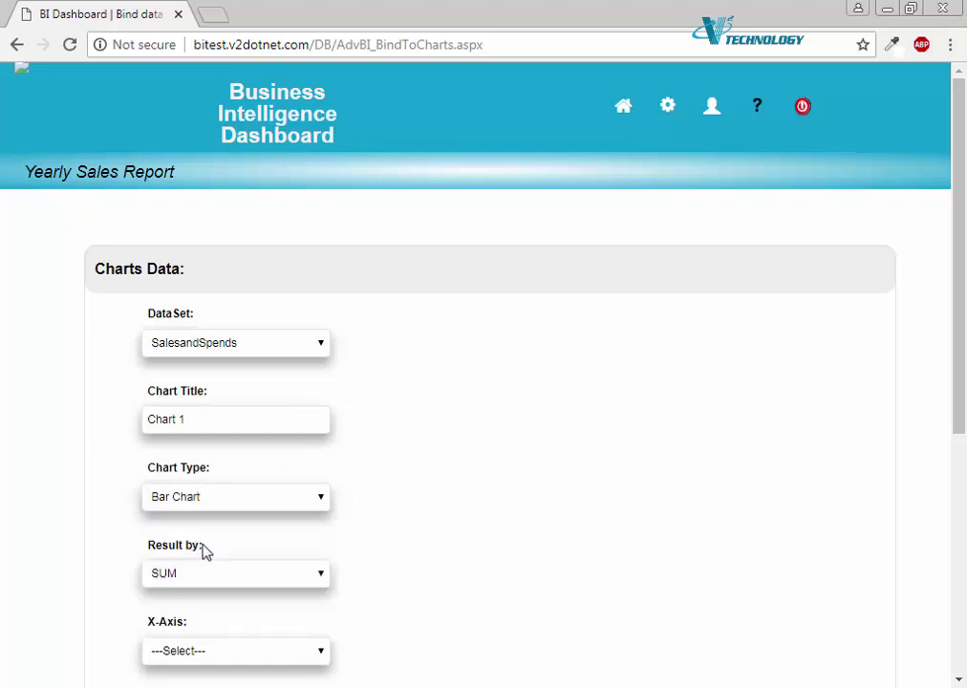
Set Chart 1's X-axis to YEAR, Y-axis to SALES and top values to 20, and save the chart data.
{"action": "scroll", "coordinate": [456, 554], "scroll_direction": "down", "scroll_amount": 3}
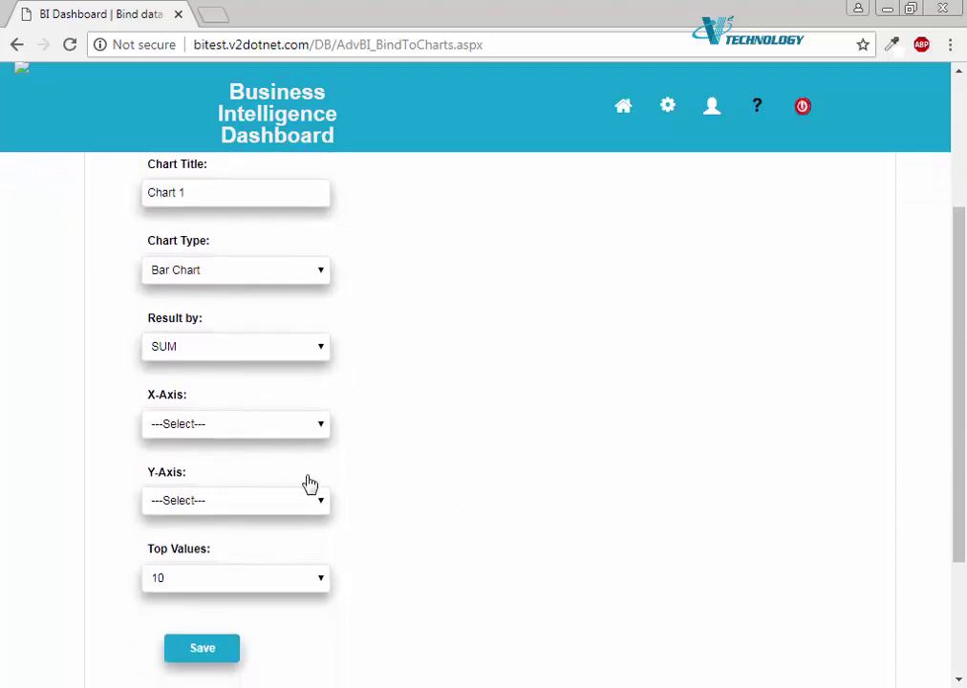
{"action": "left_click", "coordinate": [267, 434]}
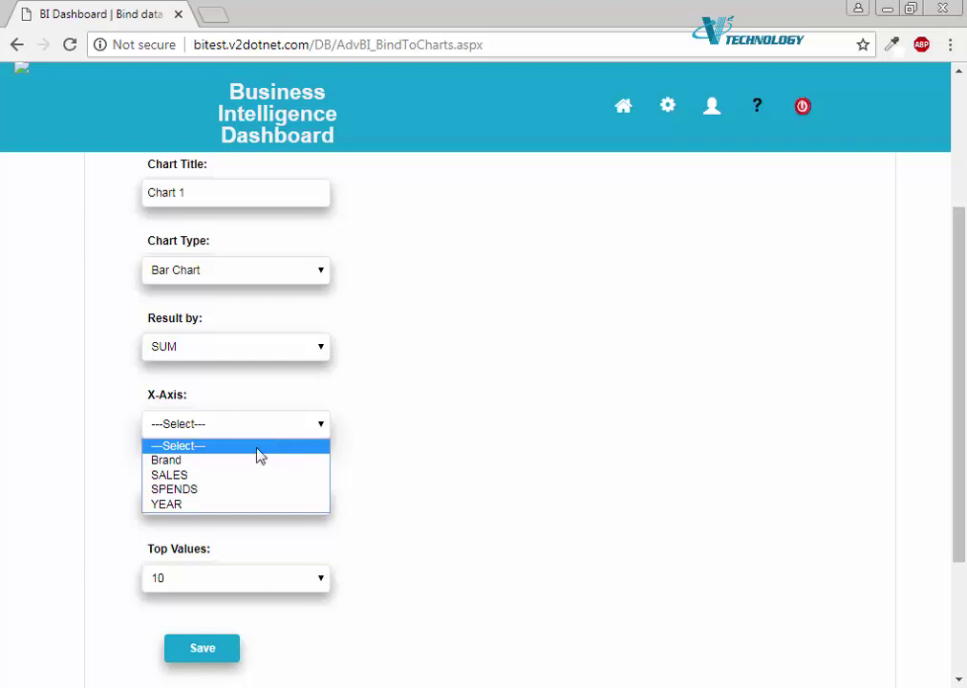
{"action": "left_click", "coordinate": [253, 505]}
{"action": "left_click", "coordinate": [253, 506]}
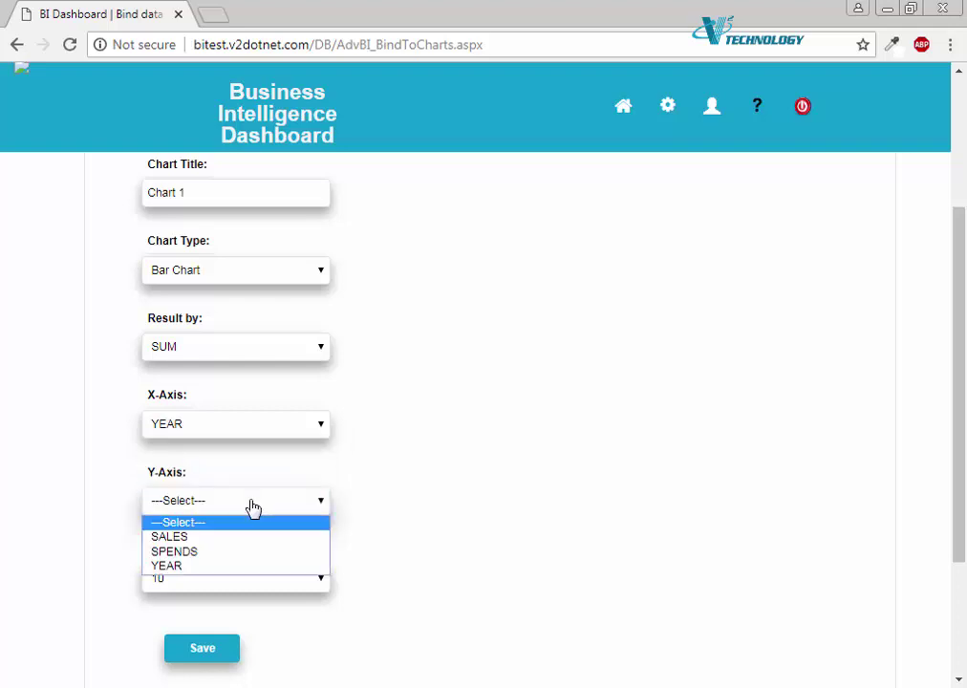
{"action": "left_click", "coordinate": [239, 538]}
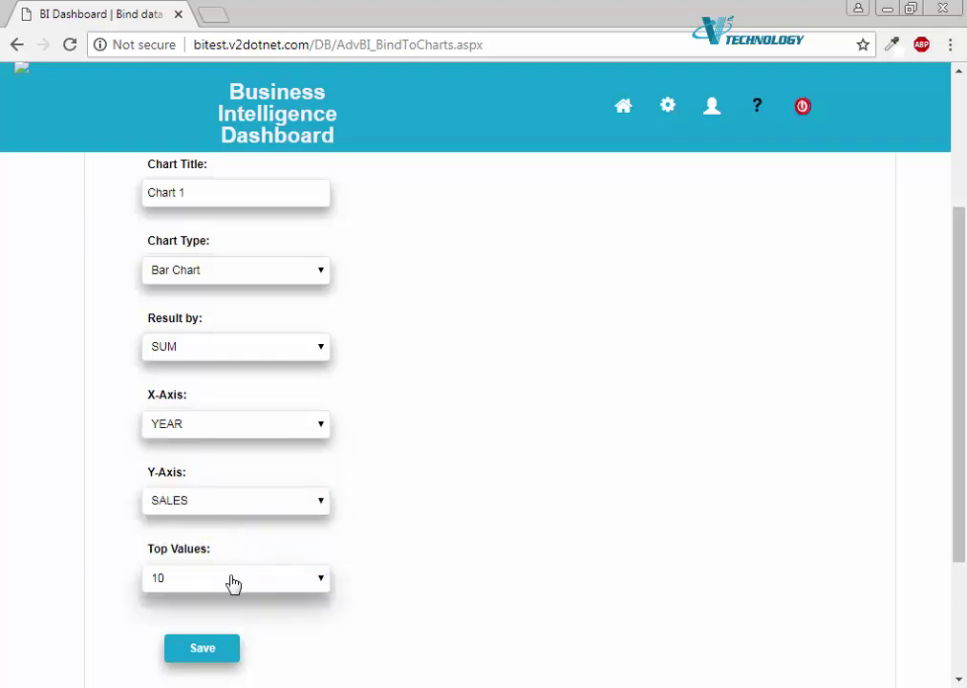
{"action": "left_click", "coordinate": [231, 581]}
{"action": "left_click", "coordinate": [219, 630]}
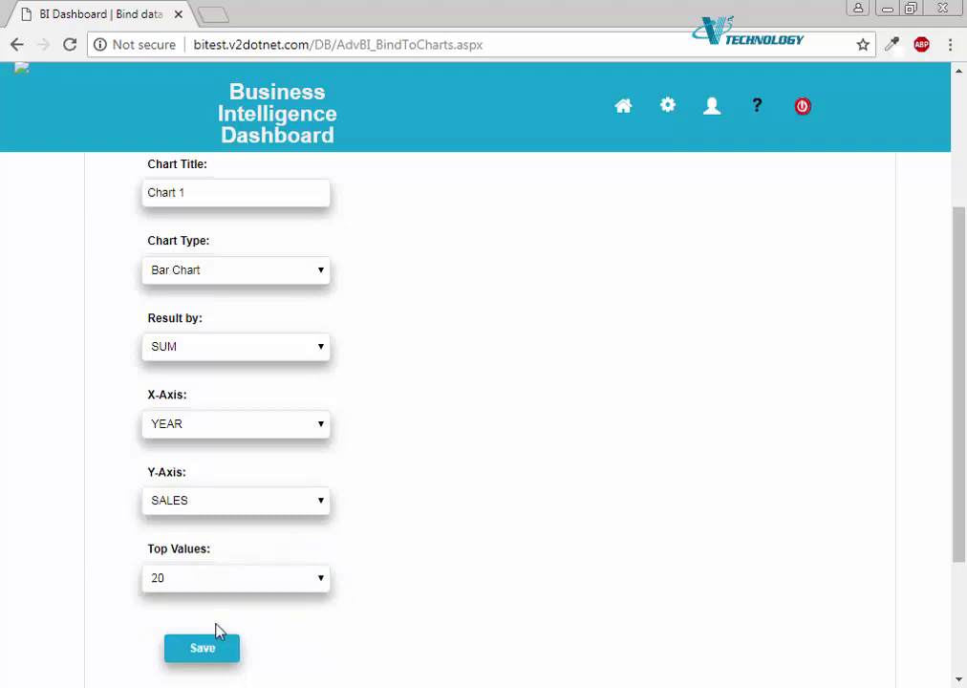
{"action": "left_click", "coordinate": [203, 649]}
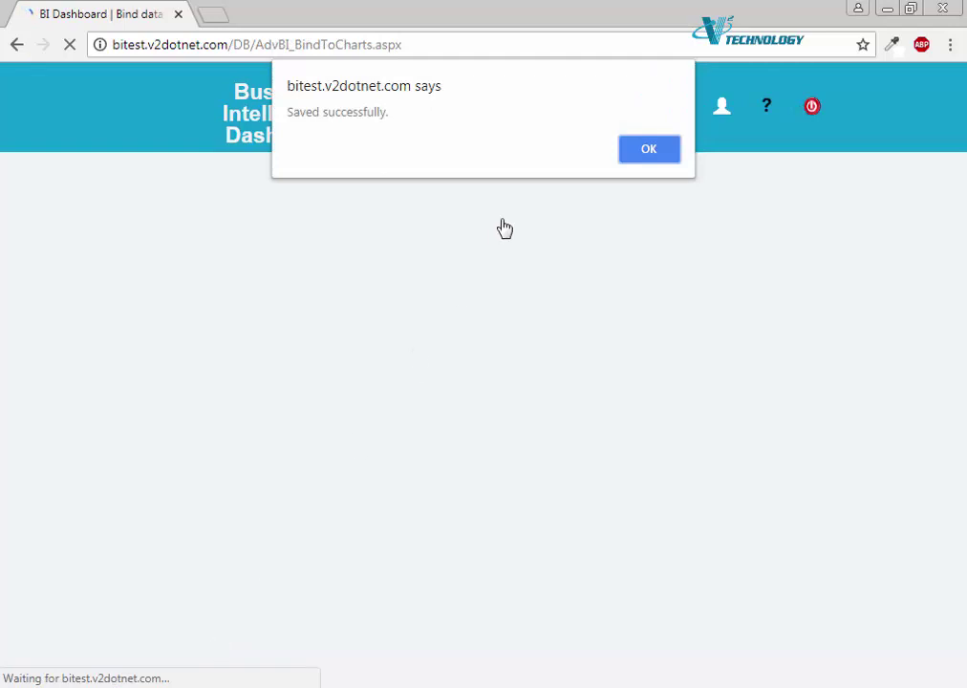
{"action": "left_click", "coordinate": [645, 150]}
Display Chart 1 on the dashboard without a filter and look over its yearly sales bars.
{"action": "left_click_drag", "start_coordinate": [958, 163], "coordinate": [960, 548]}
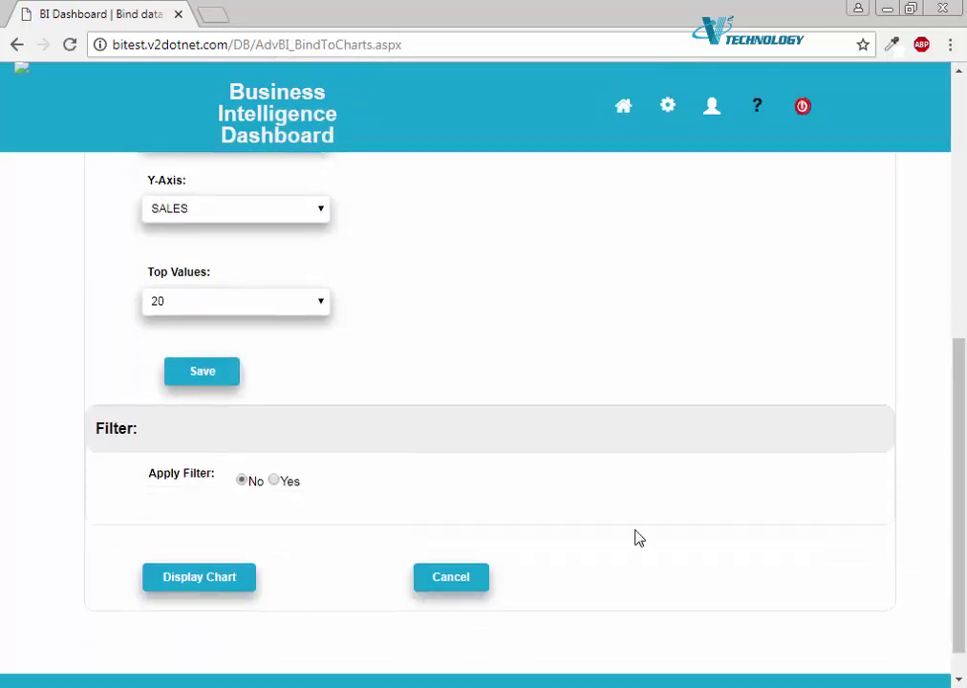
{"action": "left_click", "coordinate": [219, 584]}
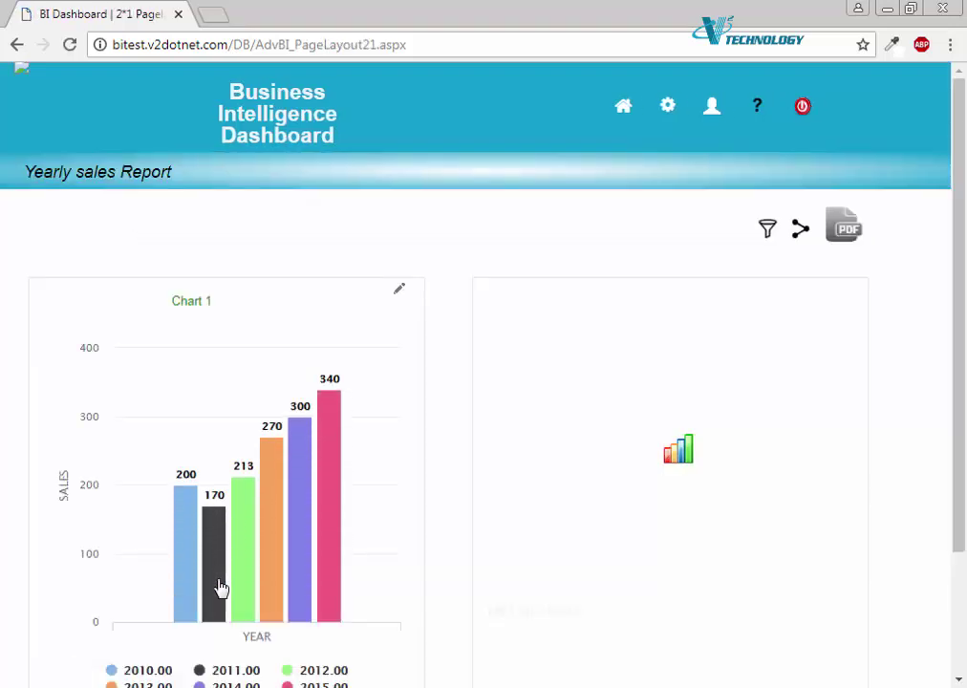
{"action": "left_click_drag", "start_coordinate": [962, 184], "coordinate": [964, 250]}
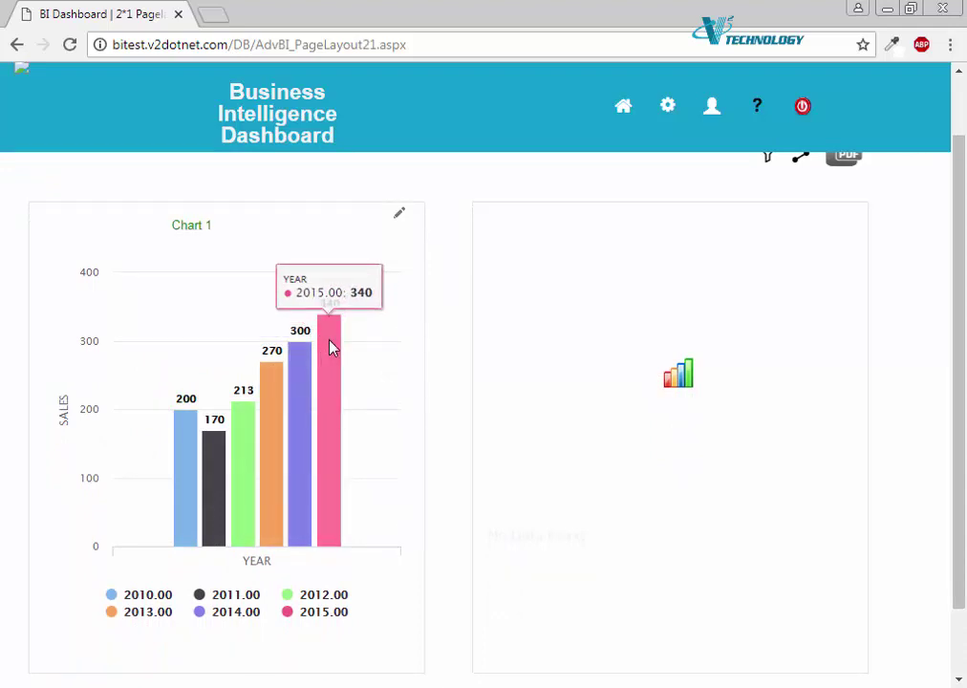
Share the Yearly sales Report by e-mail, filling in the recipient's address from the suggestion, and close the sharing form.
{"action": "left_click_drag", "start_coordinate": [962, 388], "coordinate": [963, 287]}
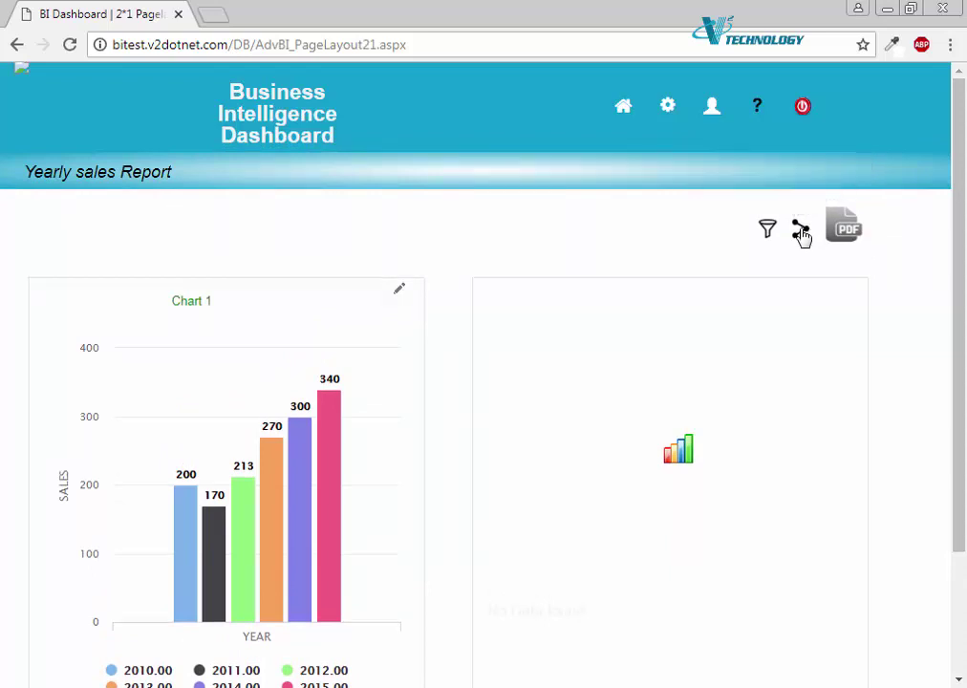
{"action": "left_click", "coordinate": [800, 232]}
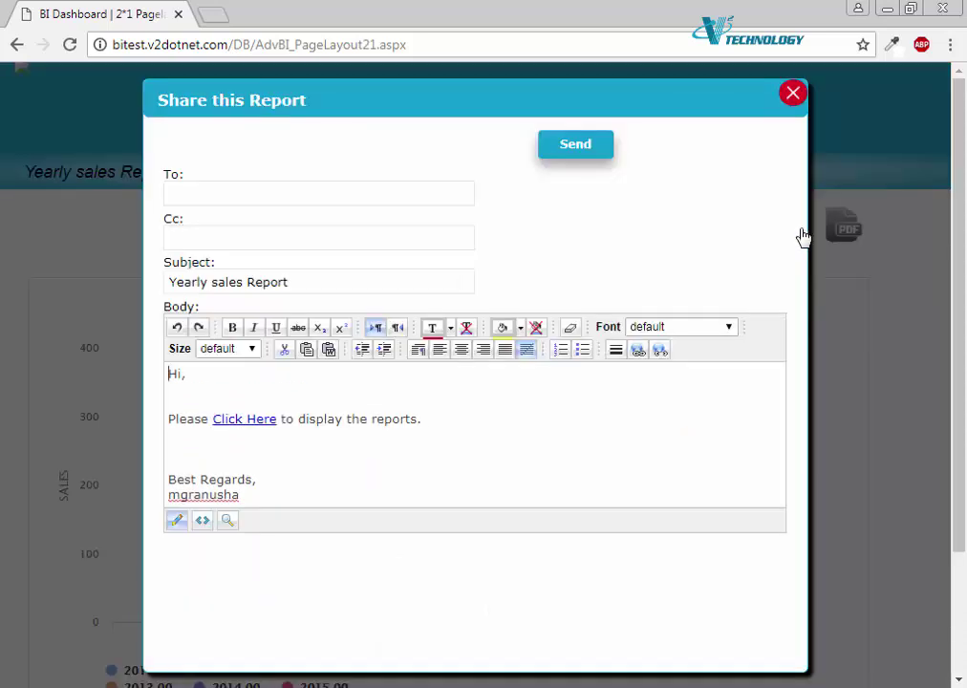
{"action": "left_click", "coordinate": [268, 192]}
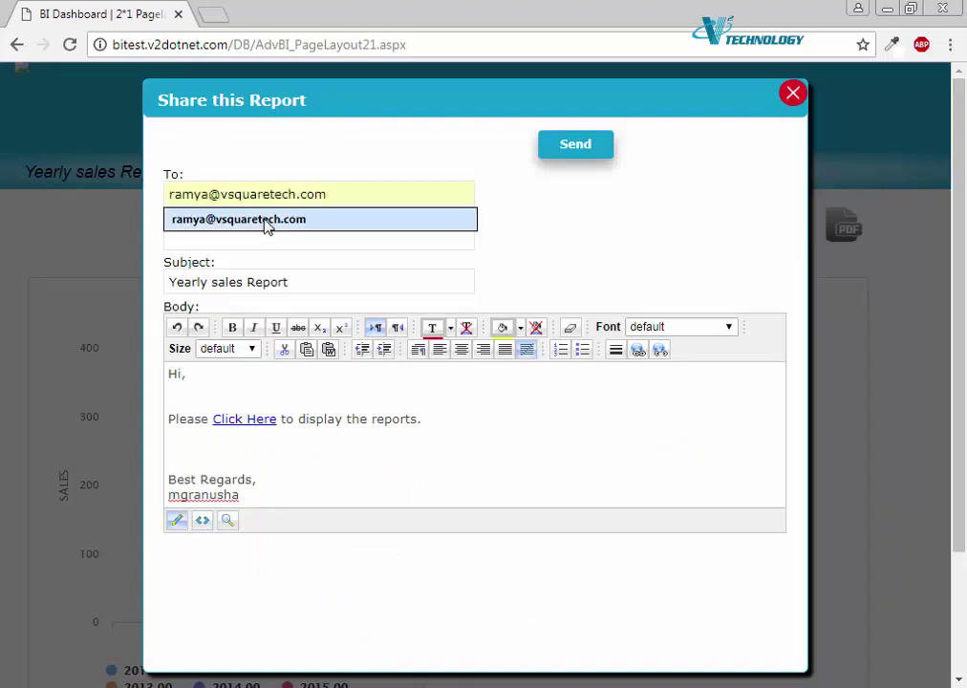
{"action": "left_click", "coordinate": [266, 219]}
{"action": "left_click", "coordinate": [261, 245]}
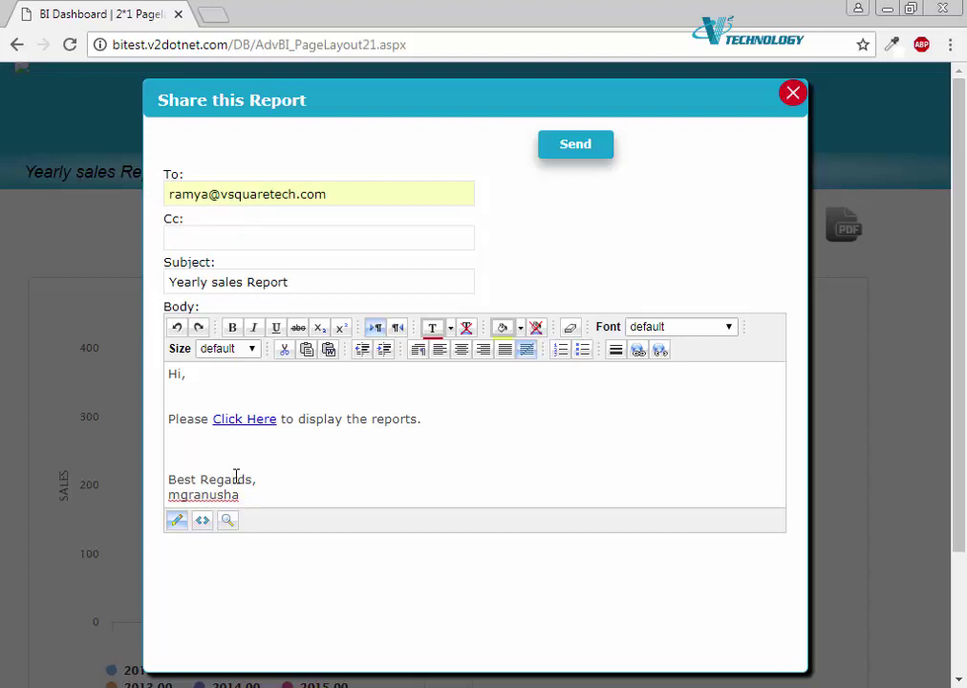
{"action": "left_click", "coordinate": [570, 161]}
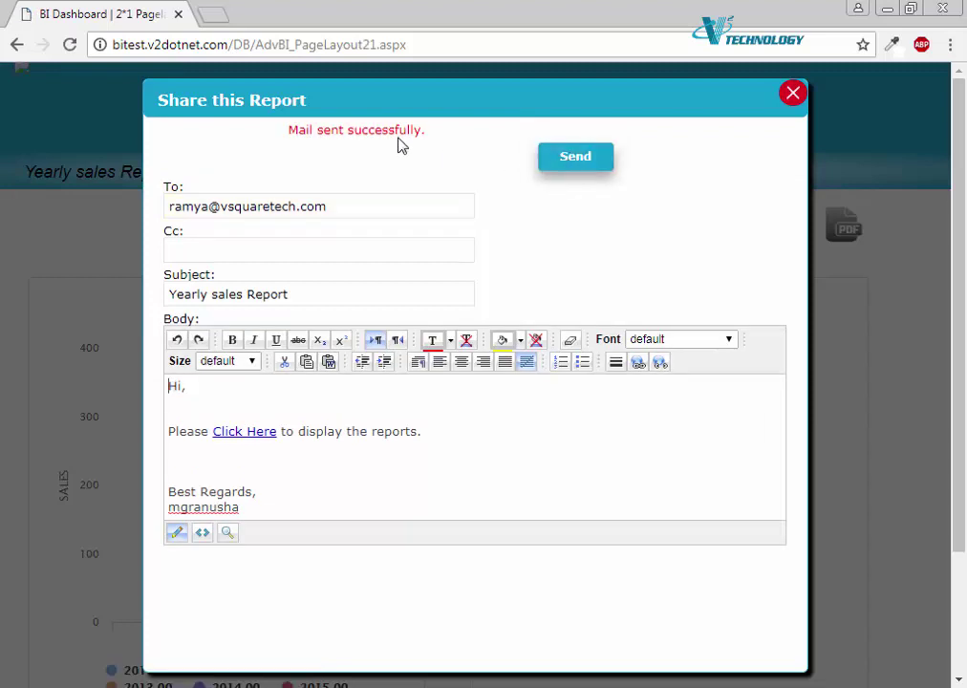
{"action": "left_click", "coordinate": [792, 94]}
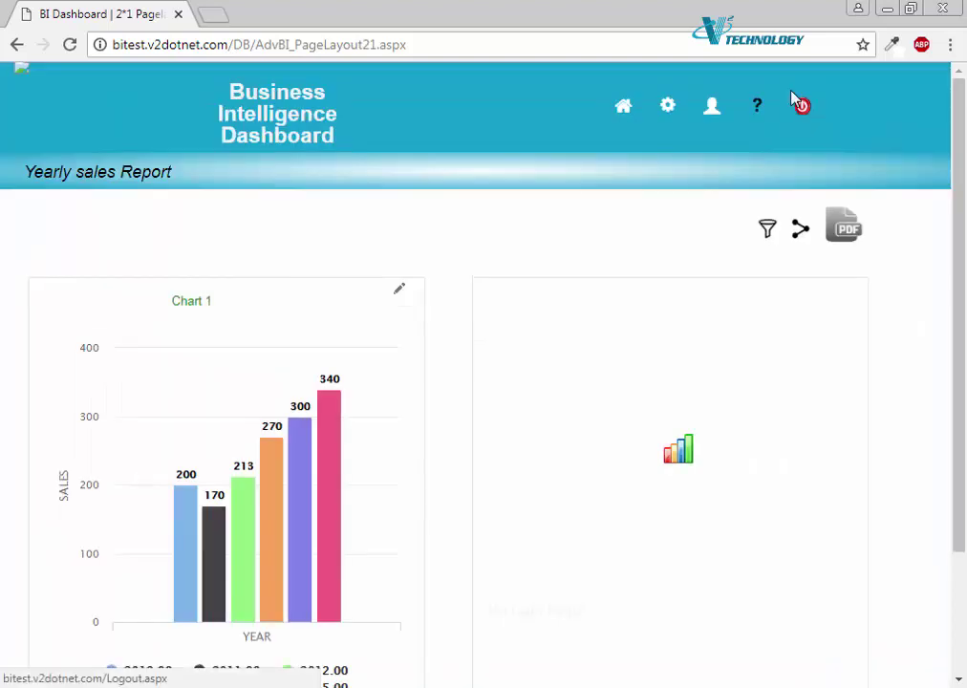
Export the dashboard as a PDF, open the downloaded file to check the Chart 1 page, and close it.
{"action": "left_click", "coordinate": [843, 233]}
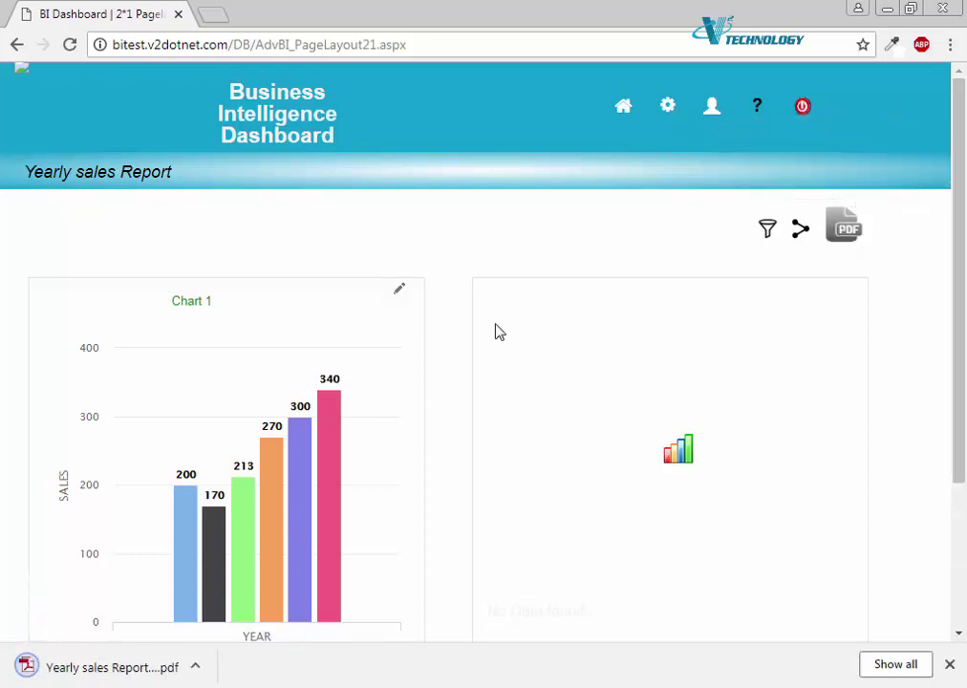
{"action": "left_click", "coordinate": [121, 675]}
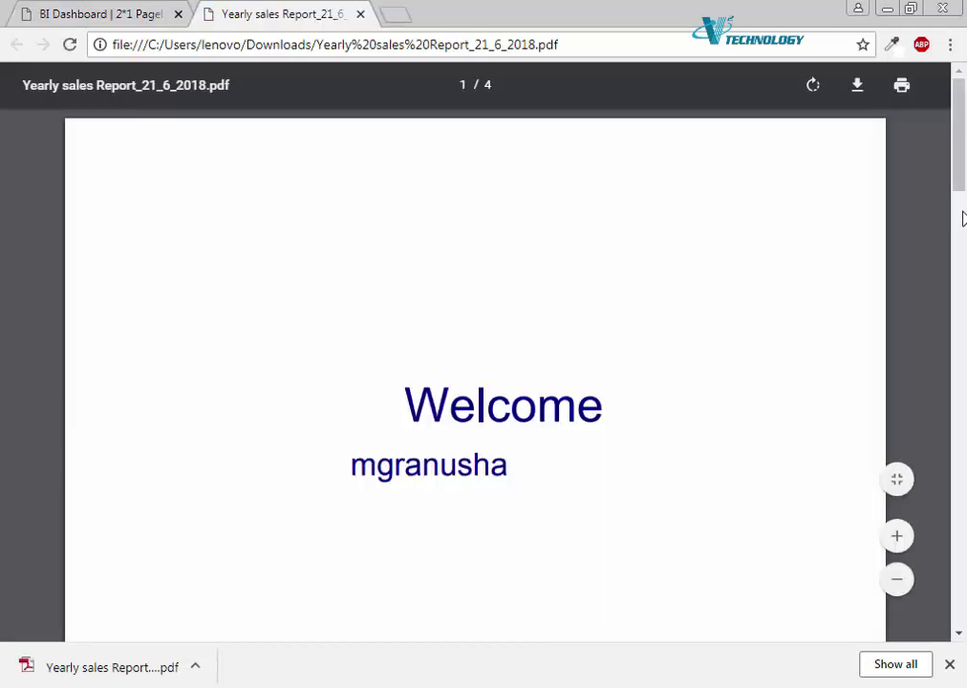
{"action": "scroll", "coordinate": [474, 382], "scroll_direction": "down", "scroll_amount": 15}
{"action": "scroll", "coordinate": [965, 324], "scroll_direction": "up", "scroll_amount": 2}
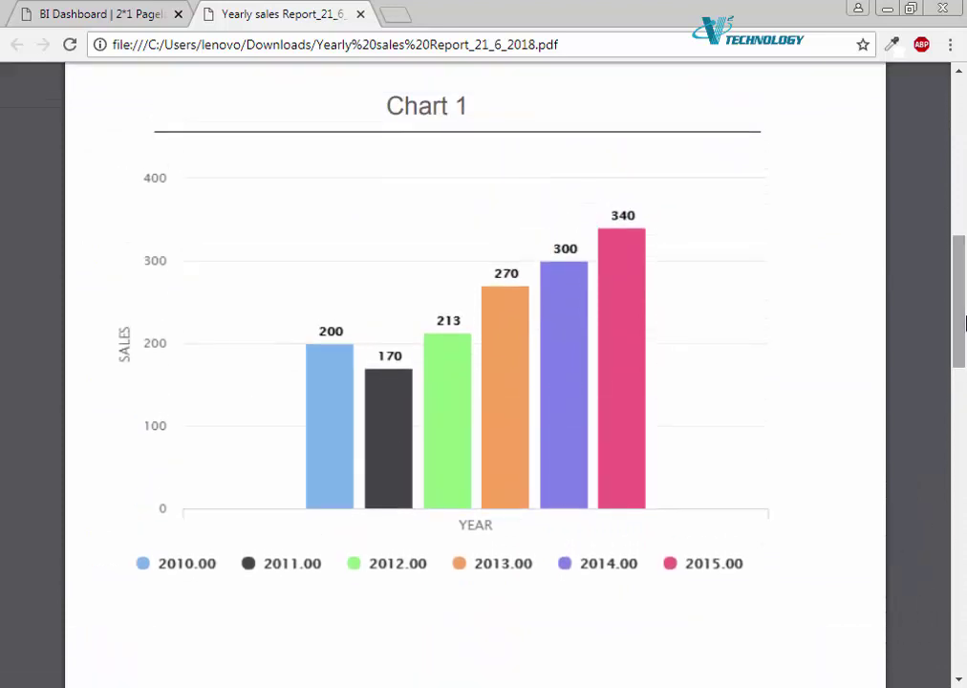
{"action": "key", "text": "ctrl+w"}
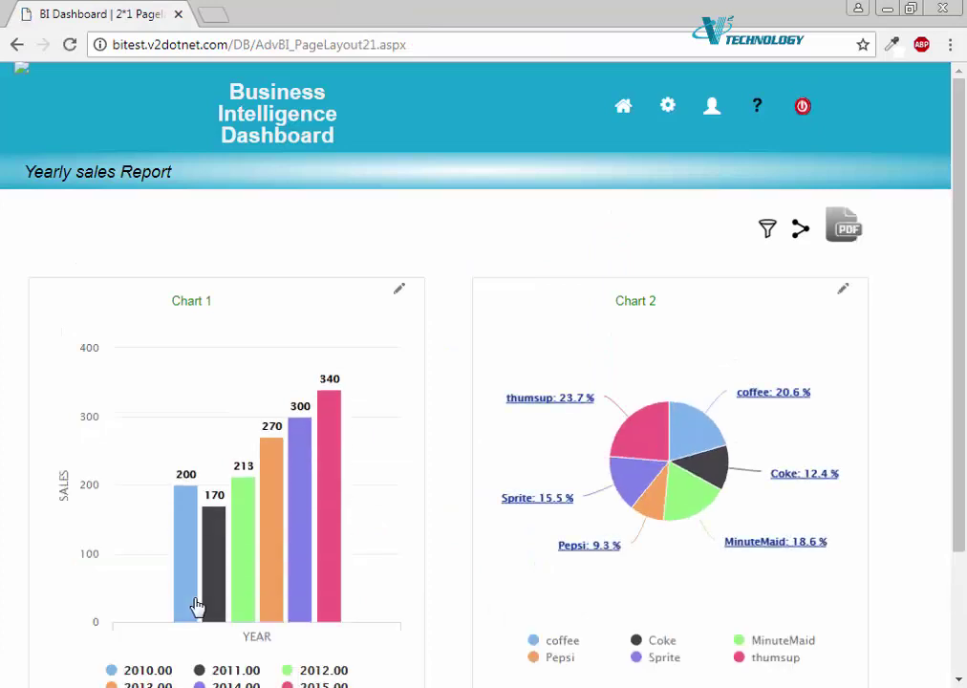
Look over Chart 1 and Chart 2 on the dashboard and log out of the application.
{"action": "left_click_drag", "start_coordinate": [965, 246], "coordinate": [965, 290]}
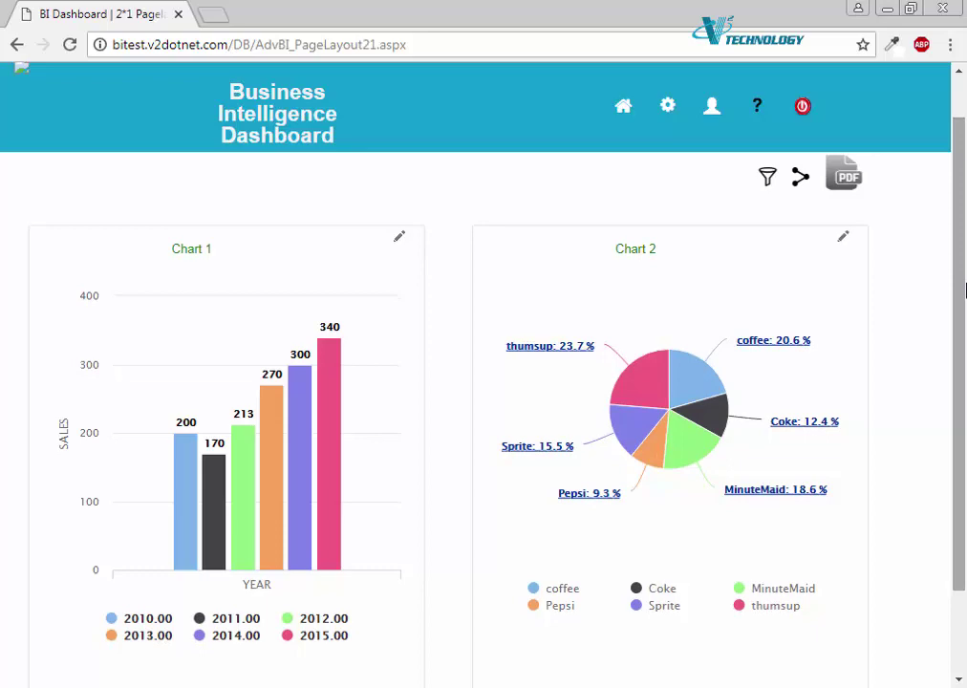
{"action": "scroll", "coordinate": [964, 290], "scroll_direction": "up", "scroll_amount": 1}
{"action": "left_click", "coordinate": [804, 107]}
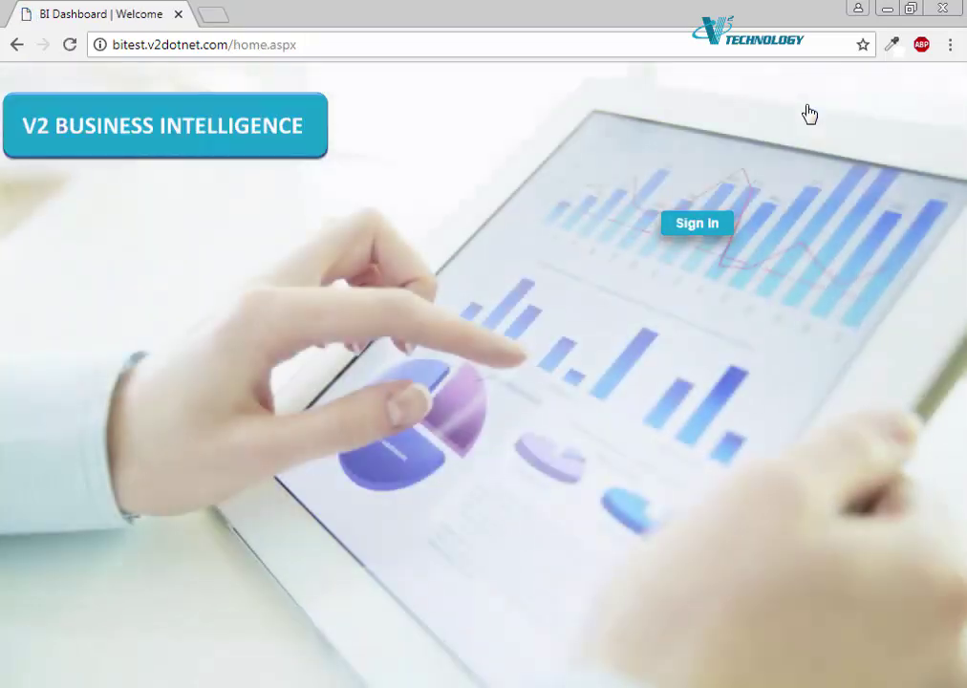